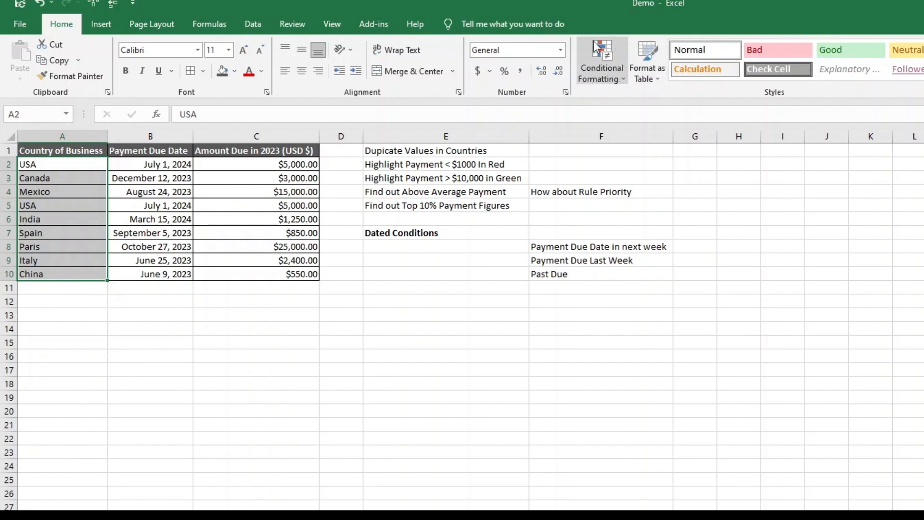
- Highlight duplicate values in the Country of Business cells A2:A10 using Yellow Fill with Dark Yellow Text
{"action": "left_click", "coordinate": [621, 82]}
{"action": "mouse_move", "coordinate": [646, 101]}
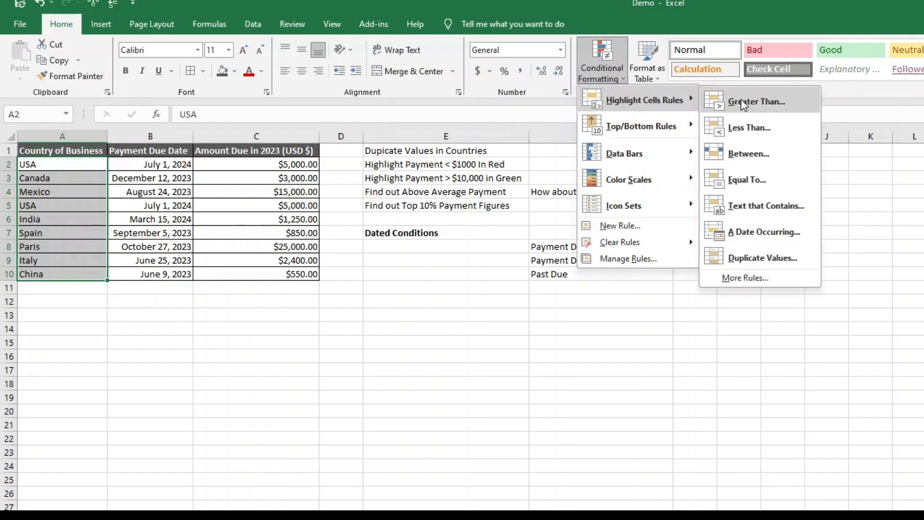
{"action": "left_click", "coordinate": [764, 258]}
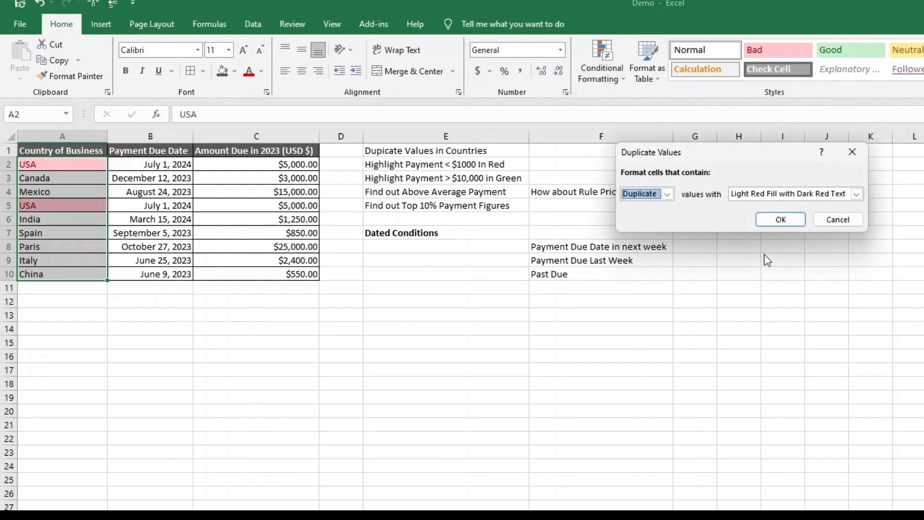
{"action": "left_click", "coordinate": [860, 196]}
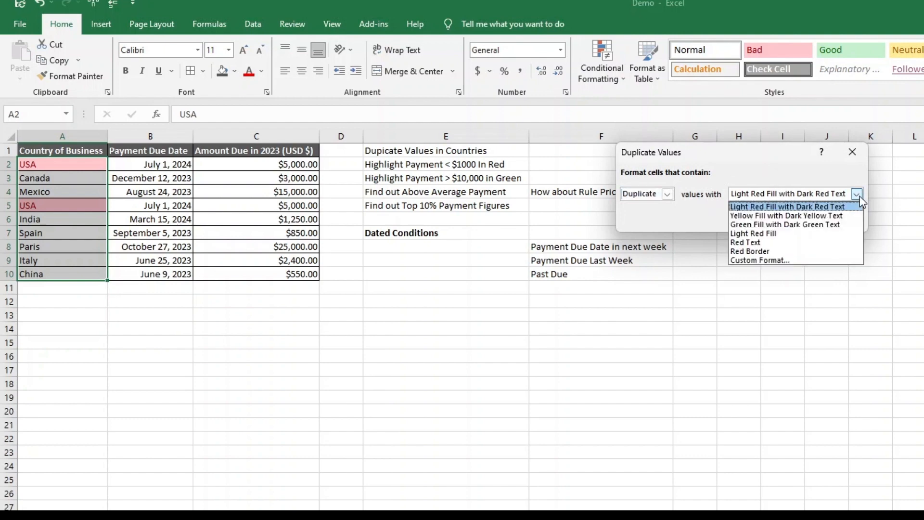
{"action": "left_click", "coordinate": [787, 215]}
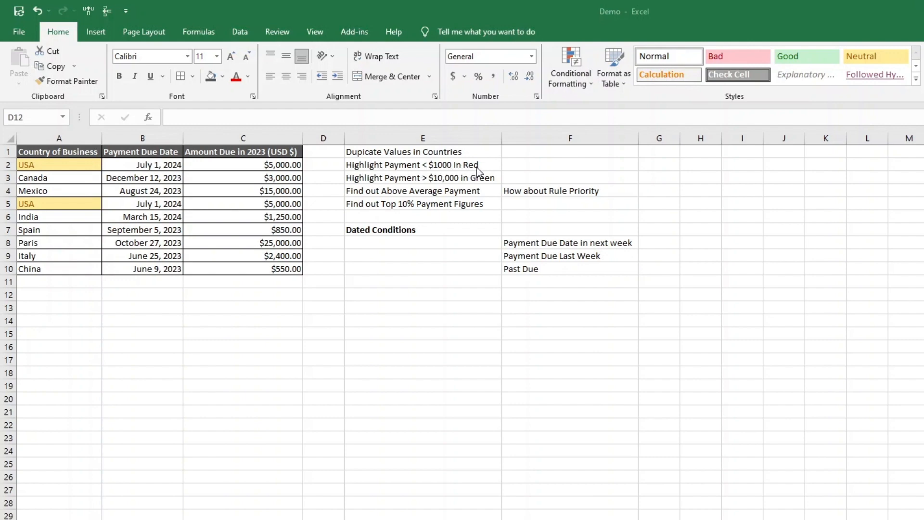
- Highlight amounts due in C2:C10 that are less than 1000 using Light Red Fill with Dark Red Text
{"action": "left_click_drag", "start_coordinate": [244, 165], "coordinate": [255, 268]}
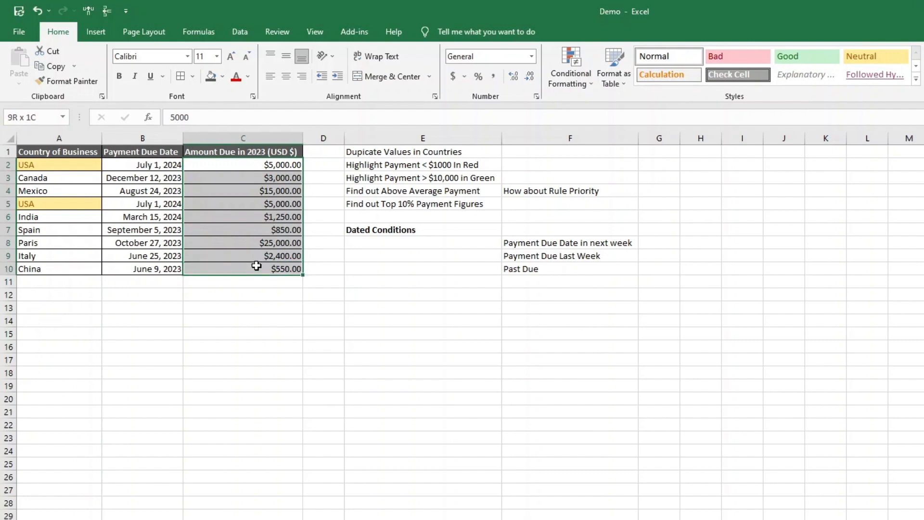
{"action": "left_click", "coordinate": [583, 77]}
{"action": "mouse_move", "coordinate": [597, 103]}
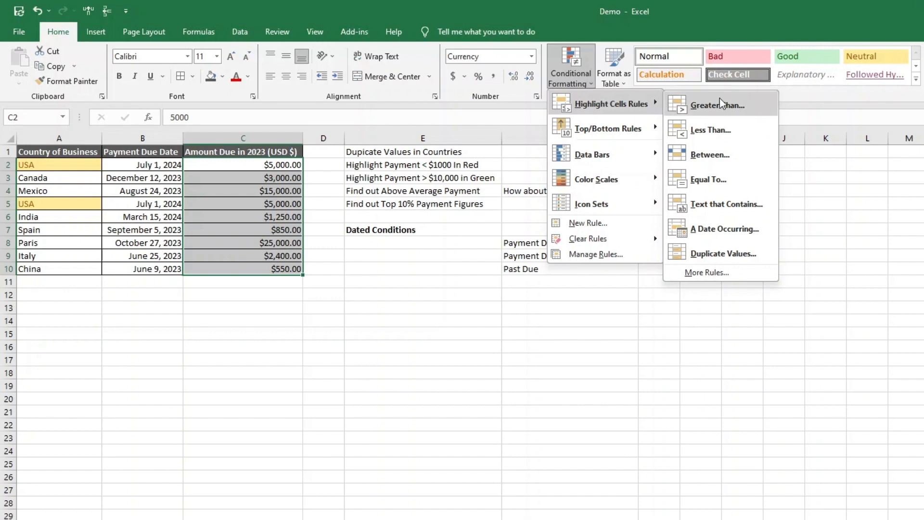
{"action": "left_click", "coordinate": [715, 129]}
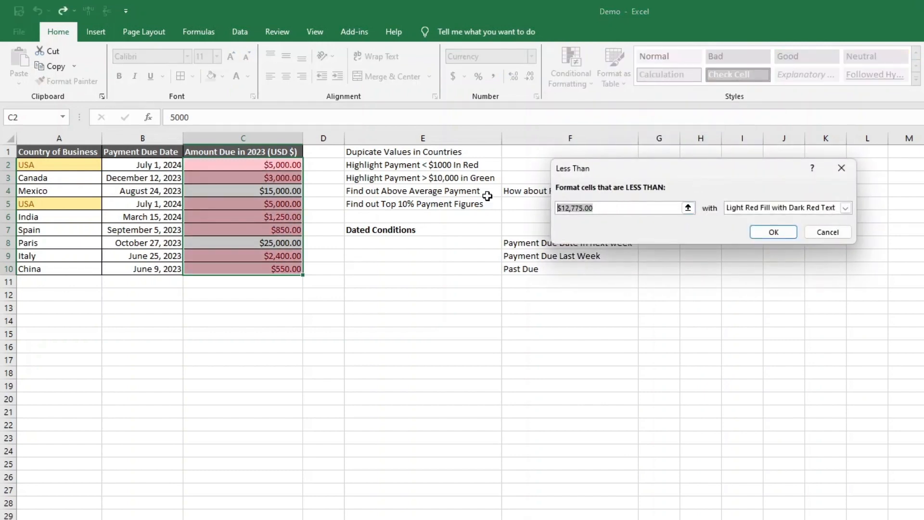
{"action": "type", "text": "1000"}
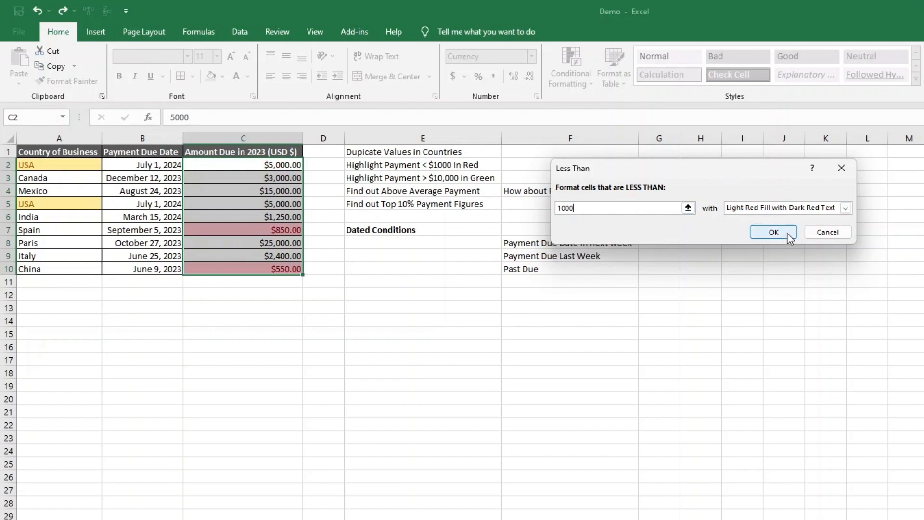
{"action": "left_click", "coordinate": [773, 231]}
{"action": "left_click", "coordinate": [509, 309]}
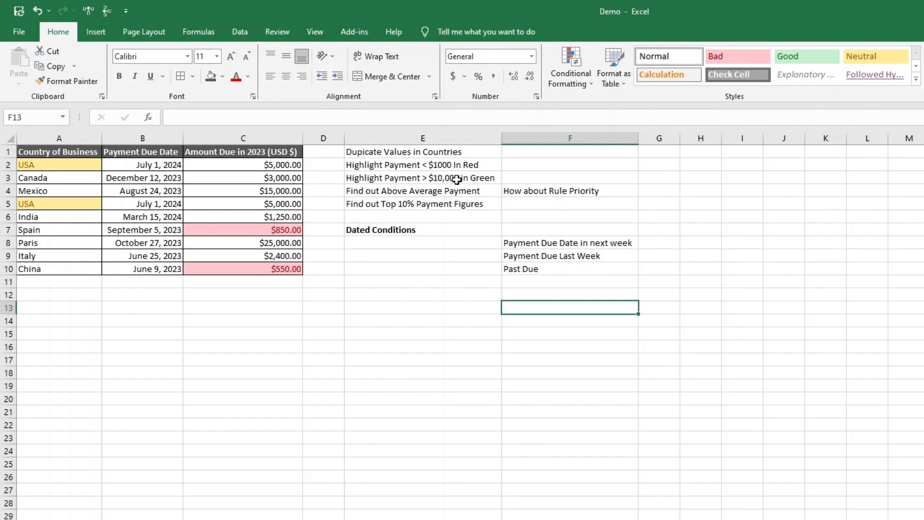
- Highlight amounts due in C2:C10 that are greater than 10000 using Green Fill with Dark Green Text
{"action": "left_click_drag", "start_coordinate": [263, 164], "coordinate": [271, 270]}
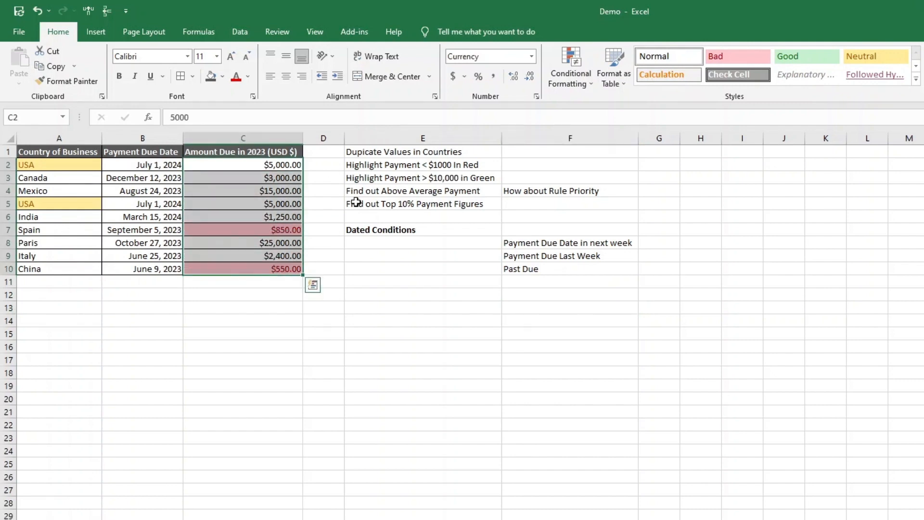
{"action": "left_click", "coordinate": [590, 82]}
{"action": "mouse_move", "coordinate": [593, 105]}
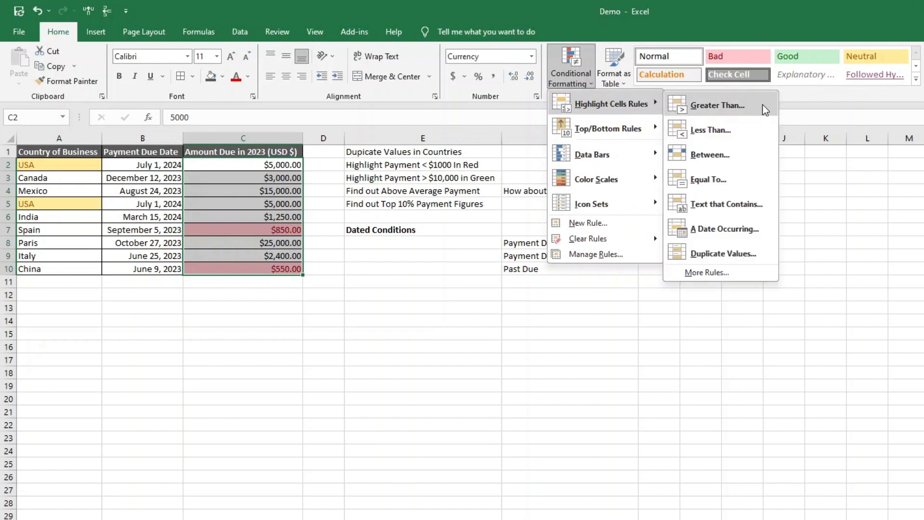
{"action": "left_click", "coordinate": [731, 108]}
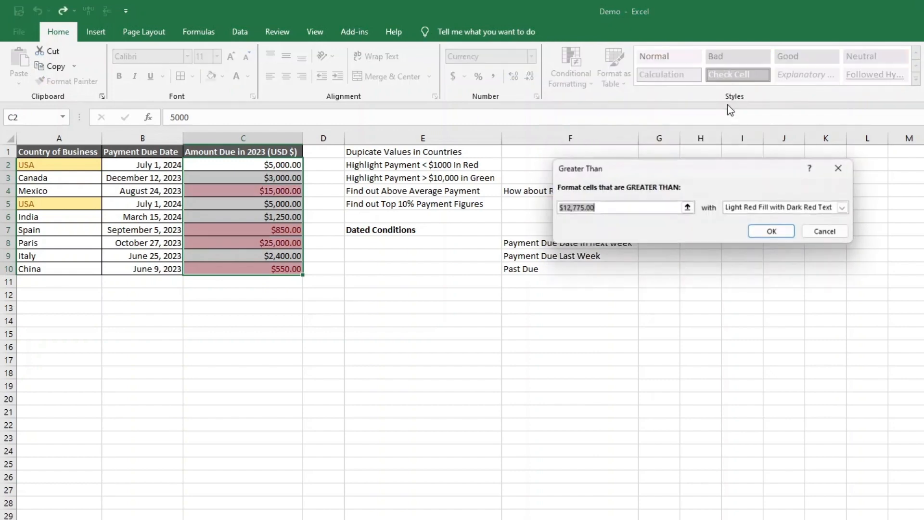
{"action": "type", "text": "10000"}
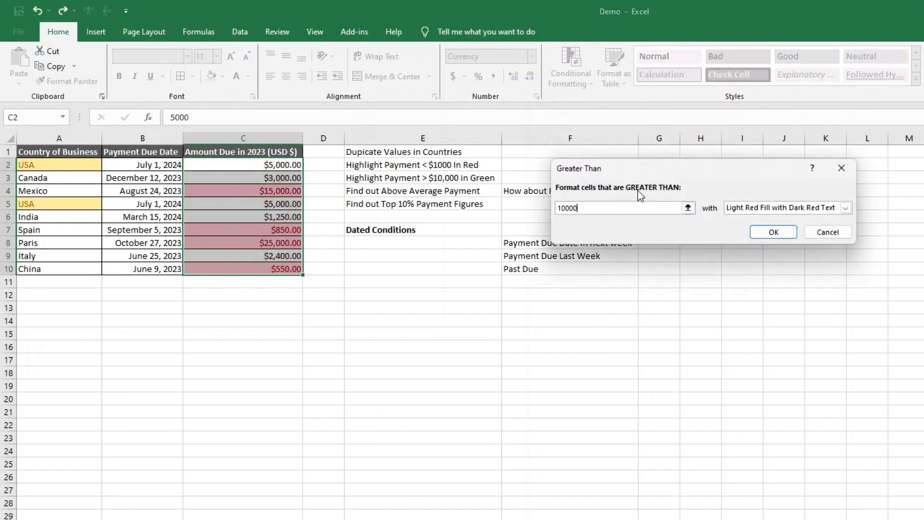
{"action": "left_click", "coordinate": [845, 208]}
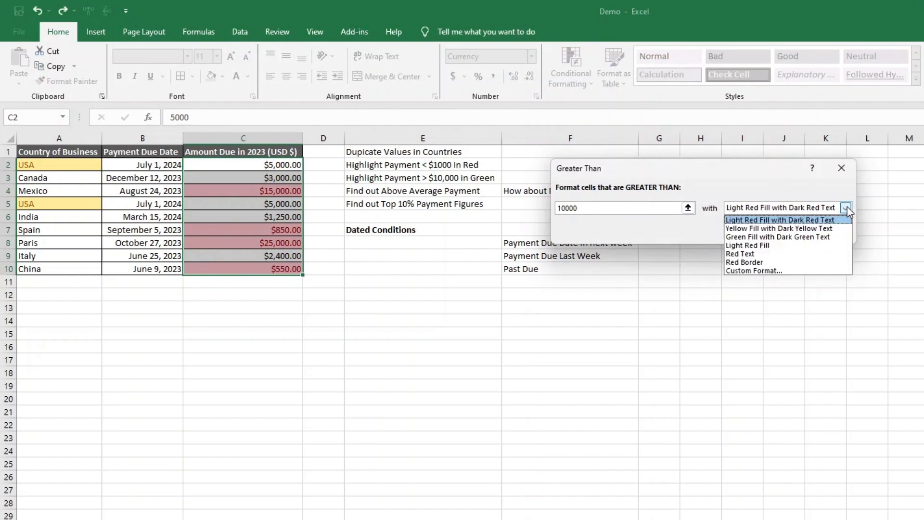
{"action": "left_click", "coordinate": [768, 237]}
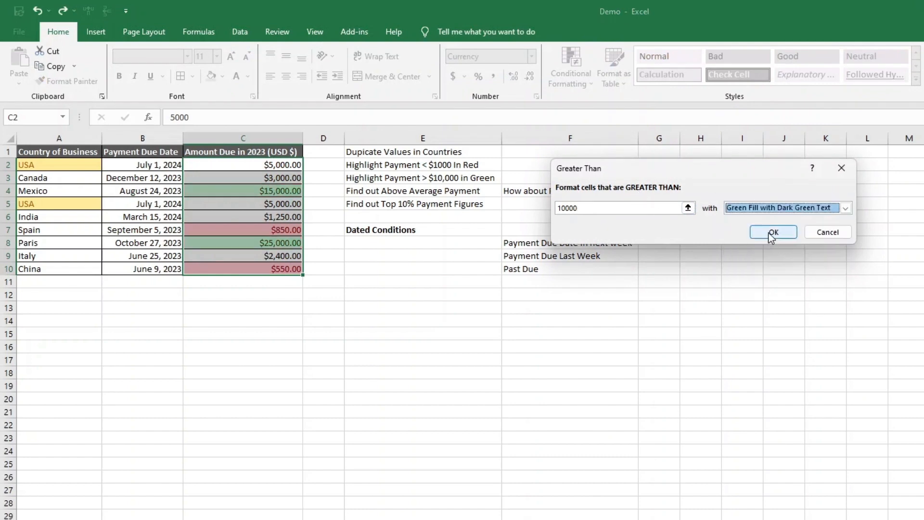
{"action": "left_click", "coordinate": [770, 233]}
{"action": "left_click", "coordinate": [569, 321]}
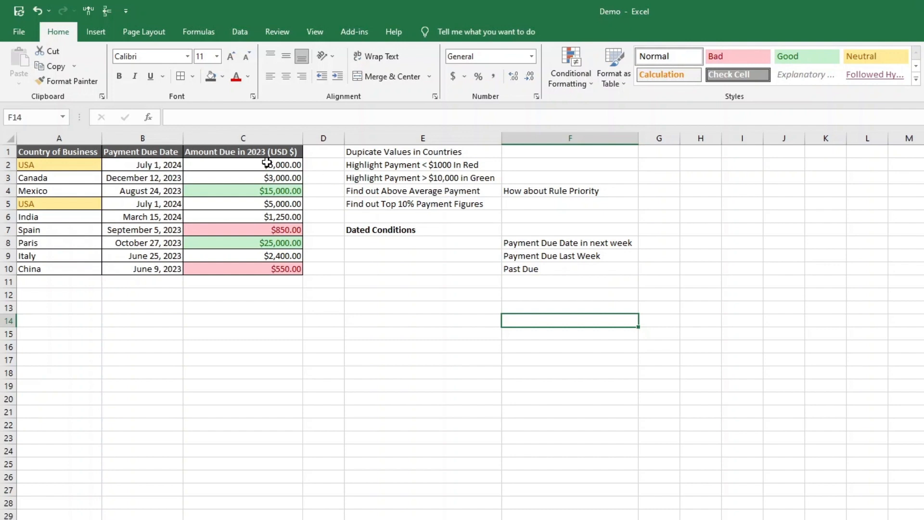
- Highlight above-average amounts due in C2:C10 using a custom format with an orange background fill
{"action": "left_click_drag", "start_coordinate": [252, 164], "coordinate": [252, 269]}
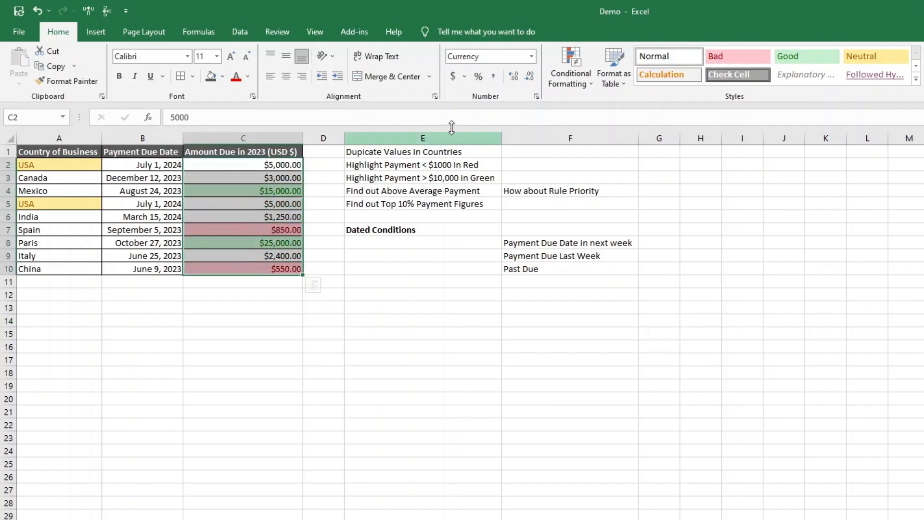
{"action": "left_click", "coordinate": [586, 85]}
{"action": "mouse_move", "coordinate": [611, 107]}
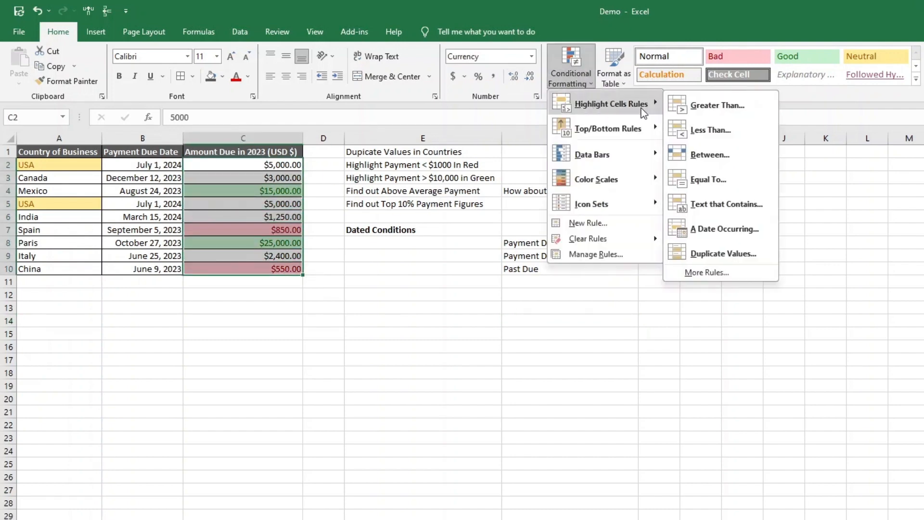
{"action": "mouse_move", "coordinate": [636, 128]}
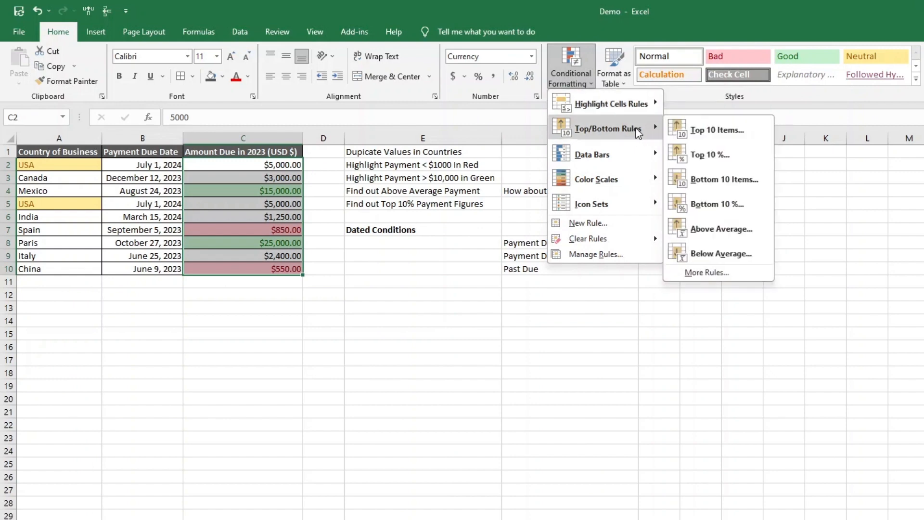
{"action": "left_click", "coordinate": [728, 230]}
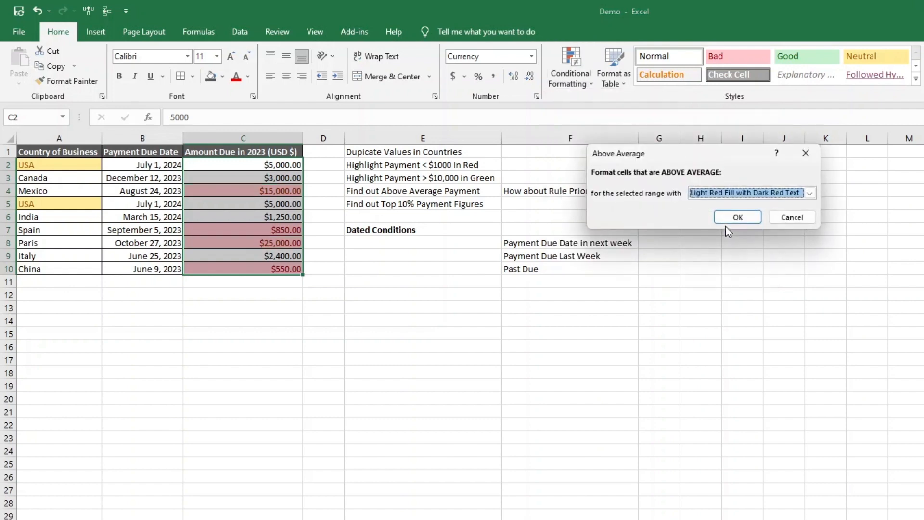
{"action": "left_click", "coordinate": [810, 193]}
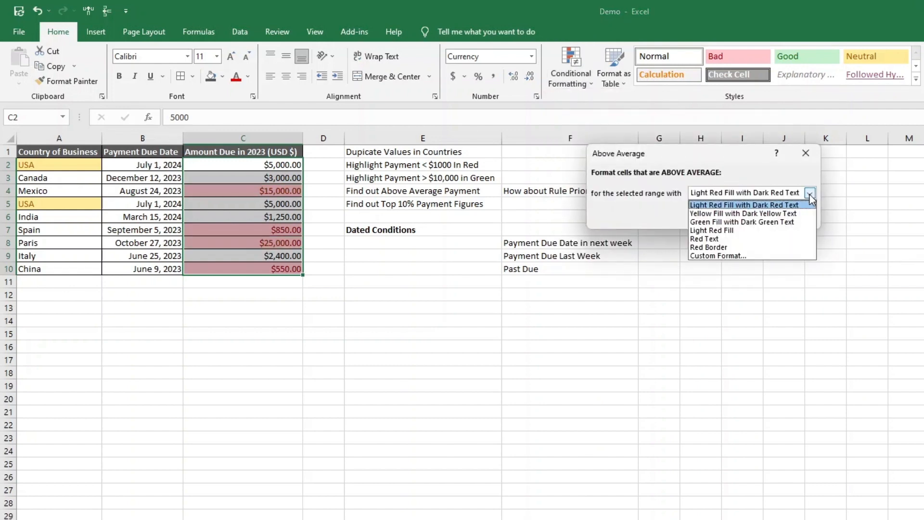
{"action": "left_click", "coordinate": [724, 255]}
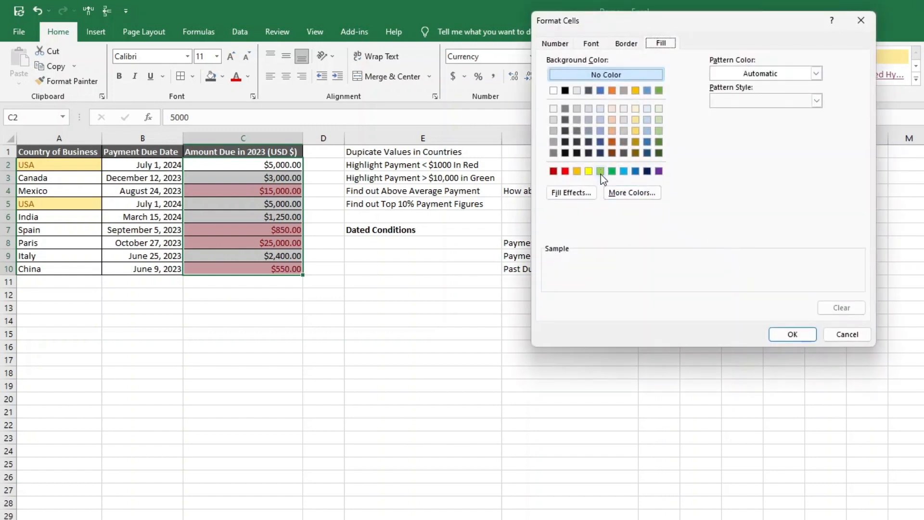
{"action": "left_click", "coordinate": [577, 171]}
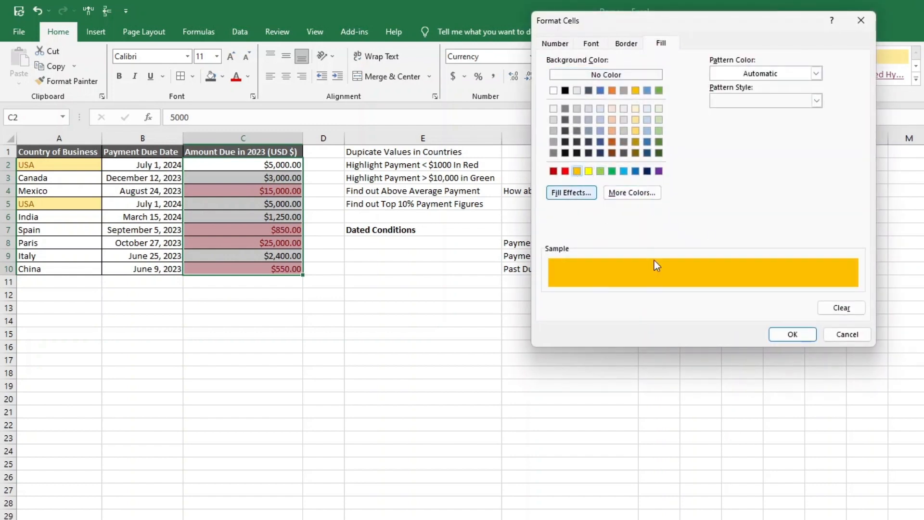
{"action": "left_click", "coordinate": [790, 335]}
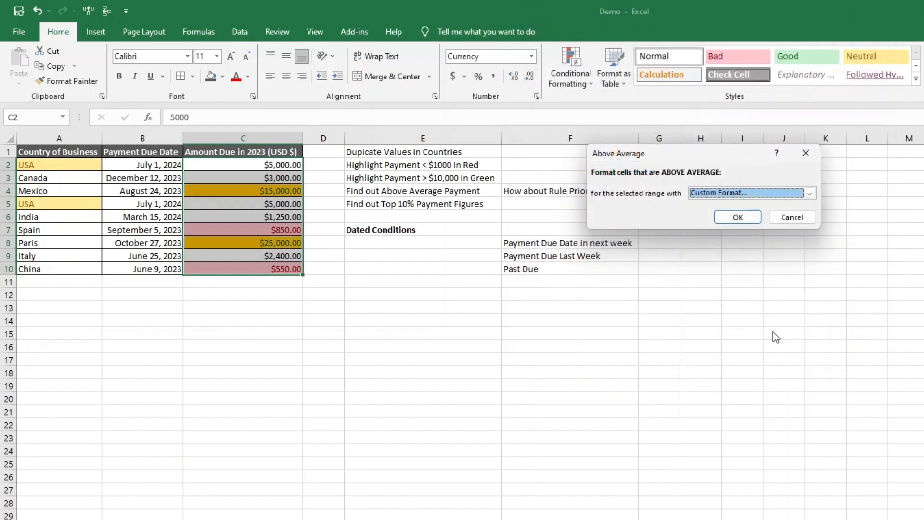
{"action": "left_click", "coordinate": [732, 217]}
{"action": "left_click", "coordinate": [392, 359]}
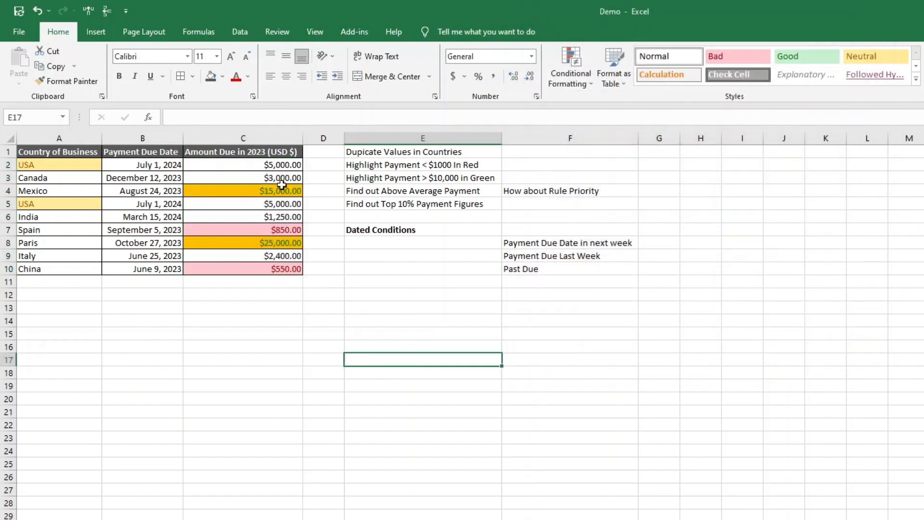
- Compare the highlighting of the Mexico and Paris amounts with the notes on payments over $10,000, above-average payments and rule priority
{"action": "left_click", "coordinate": [245, 190]}
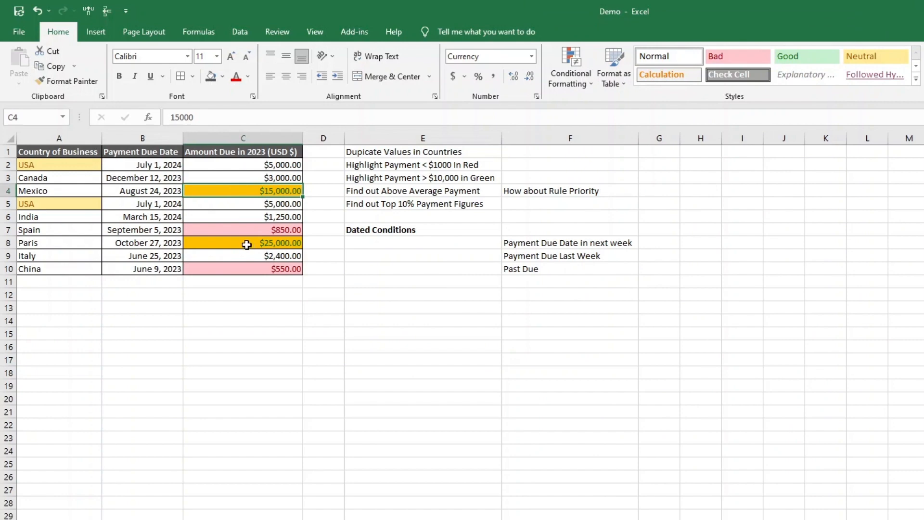
{"action": "left_click", "coordinate": [397, 178]}
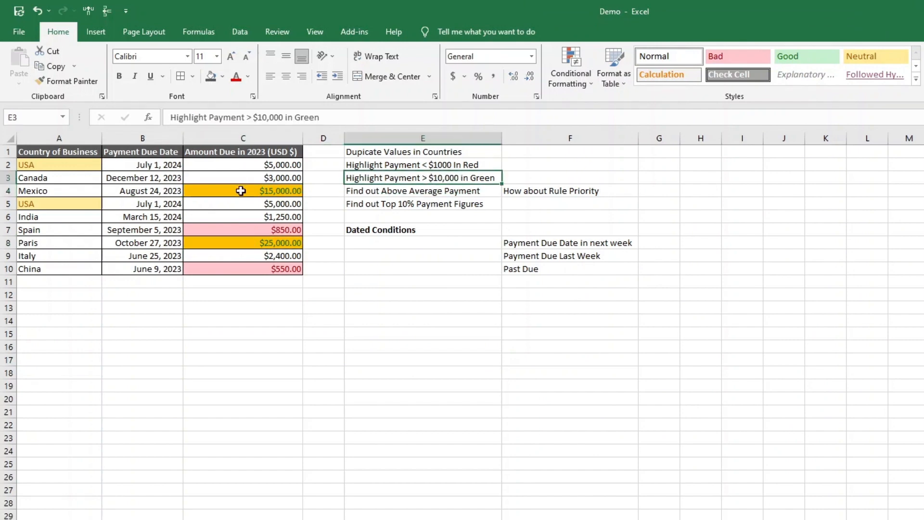
{"action": "left_click", "coordinate": [399, 192]}
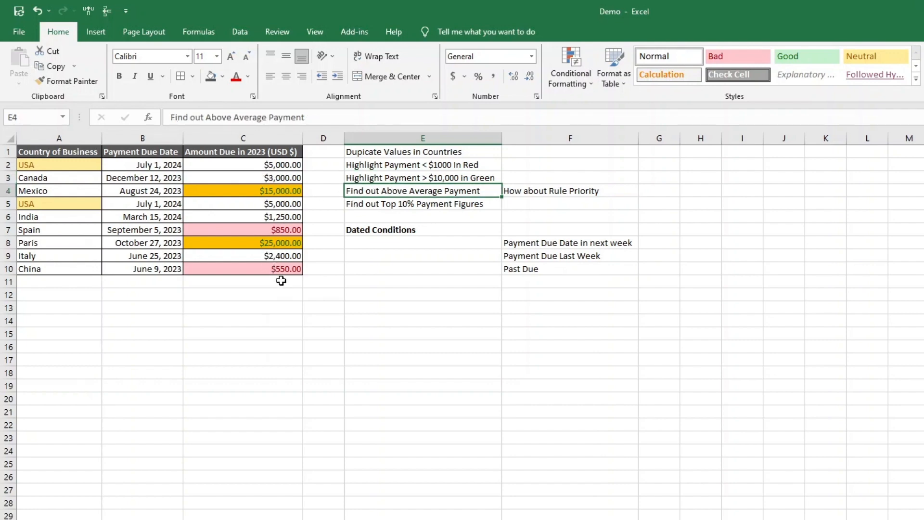
{"action": "left_click", "coordinate": [392, 178]}
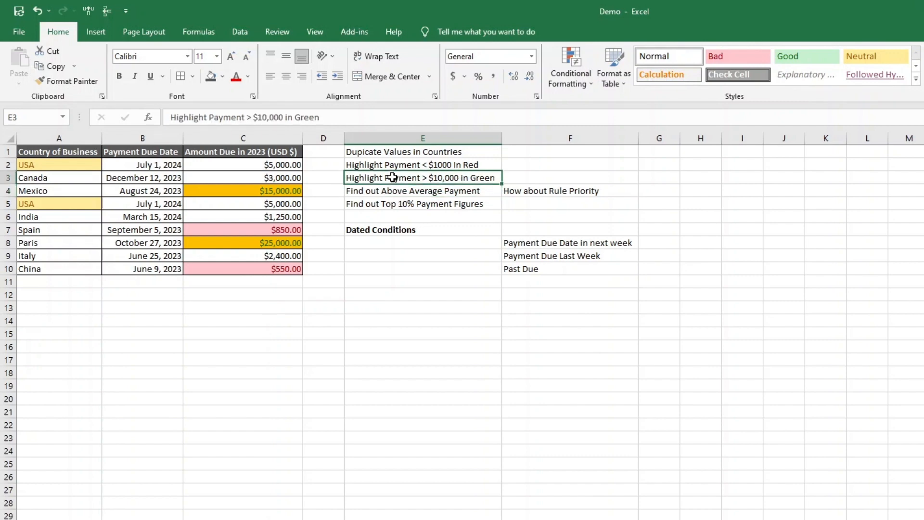
{"action": "left_click", "coordinate": [544, 191]}
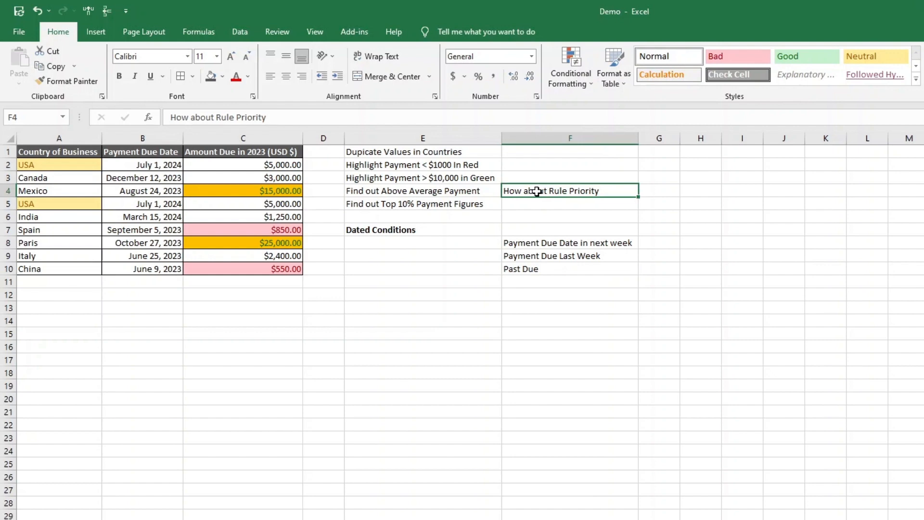
- Create a top 10% rule for the amounts due in C2:C10 using a custom format with a blue background fill
{"action": "left_click", "coordinate": [403, 206]}
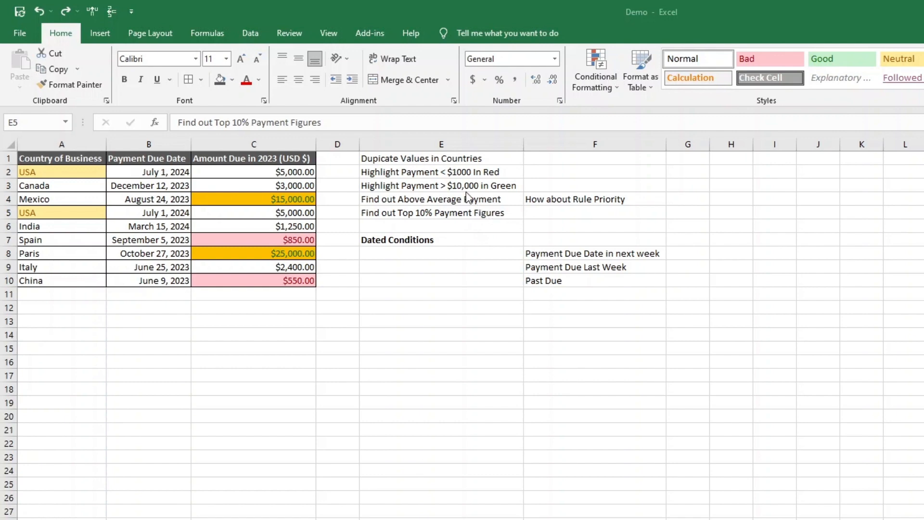
{"action": "left_click", "coordinate": [260, 172]}
{"action": "left_click_drag", "start_coordinate": [242, 173], "coordinate": [250, 280]}
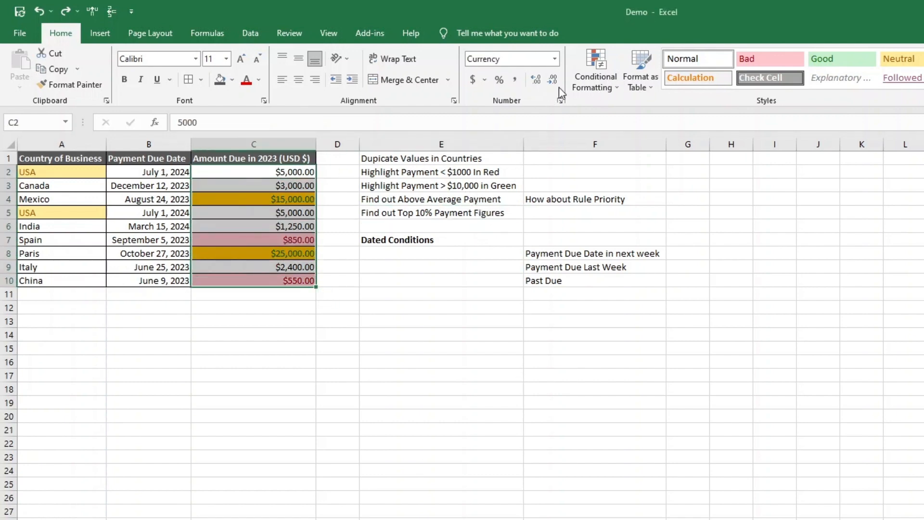
{"action": "left_click", "coordinate": [622, 92]}
{"action": "mouse_move", "coordinate": [620, 129]}
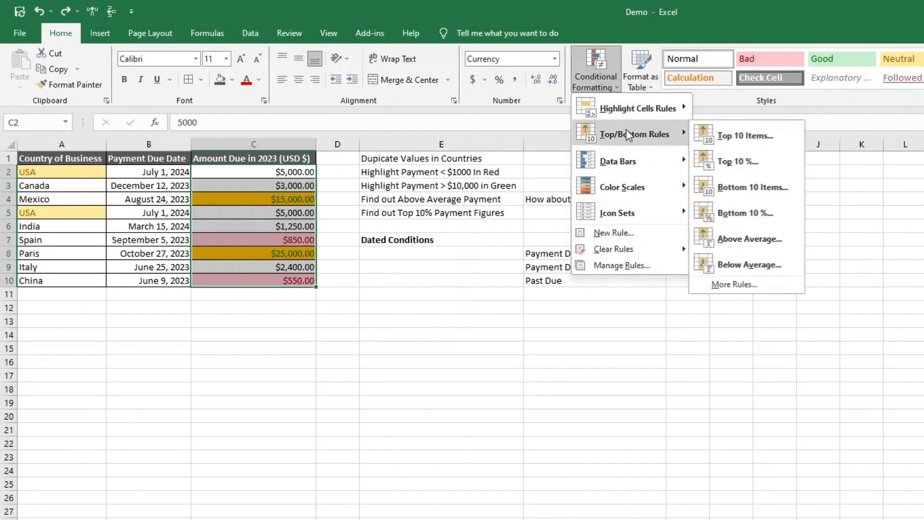
{"action": "left_click", "coordinate": [760, 163]}
{"action": "left_click", "coordinate": [829, 201]}
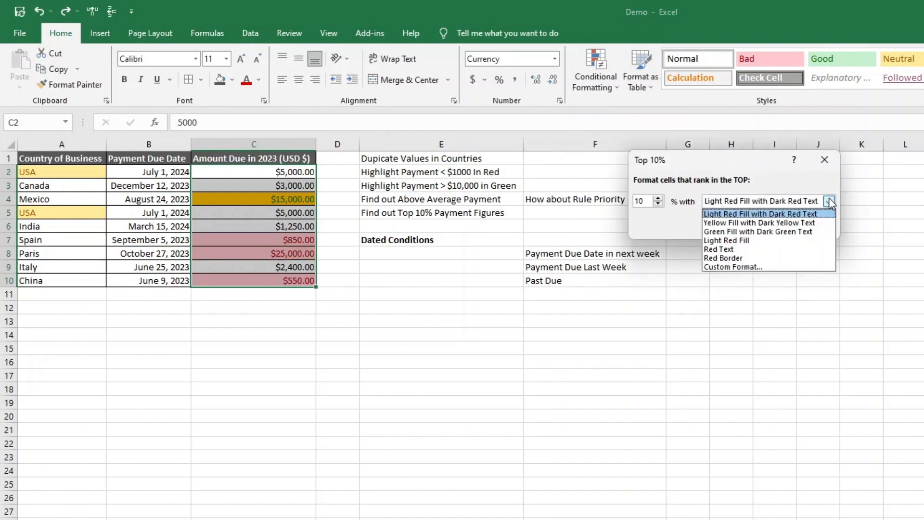
{"action": "left_click", "coordinate": [737, 267]}
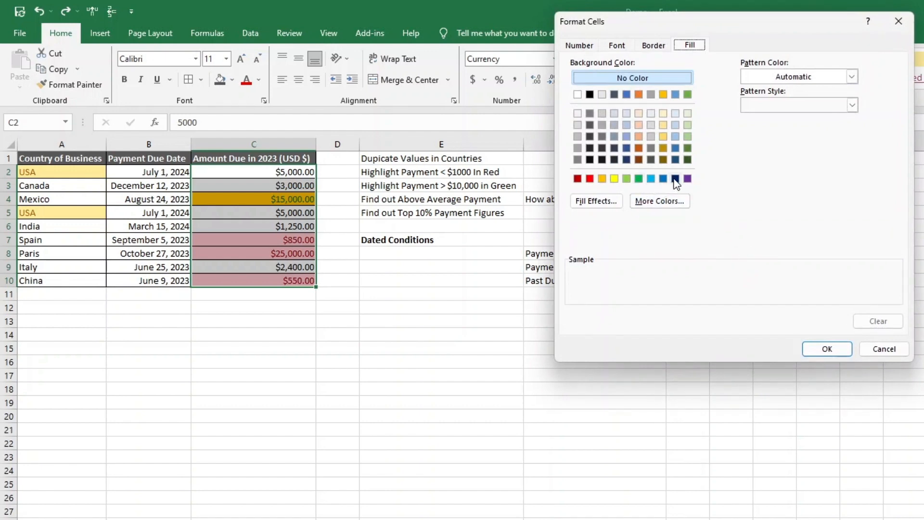
{"action": "left_click", "coordinate": [663, 179]}
- Set the font color of the top 10% custom format to light gray and apply the rule
{"action": "left_click", "coordinate": [627, 43]}
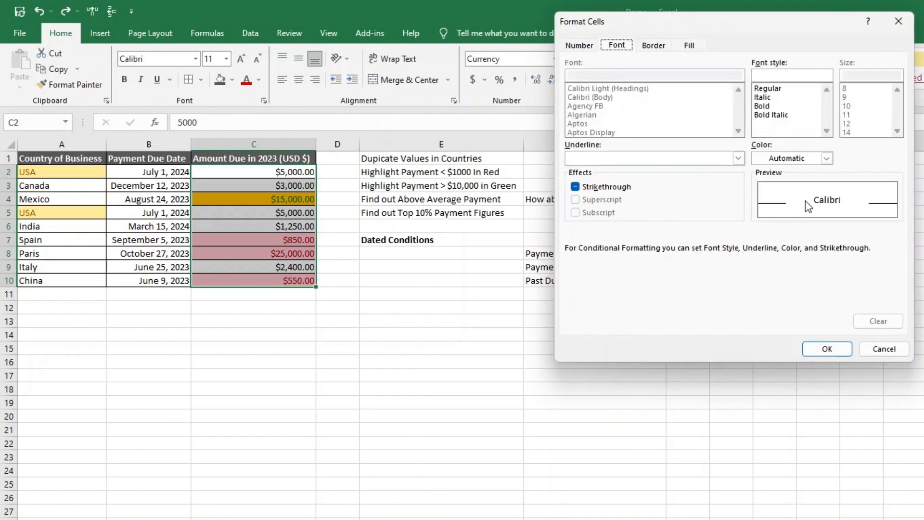
{"action": "left_click", "coordinate": [826, 158]}
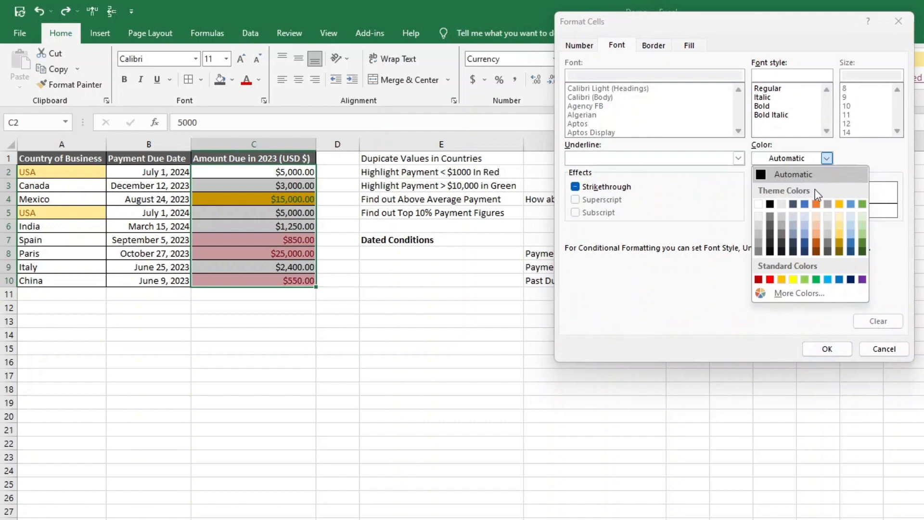
{"action": "left_click", "coordinate": [760, 225]}
{"action": "left_click", "coordinate": [834, 350]}
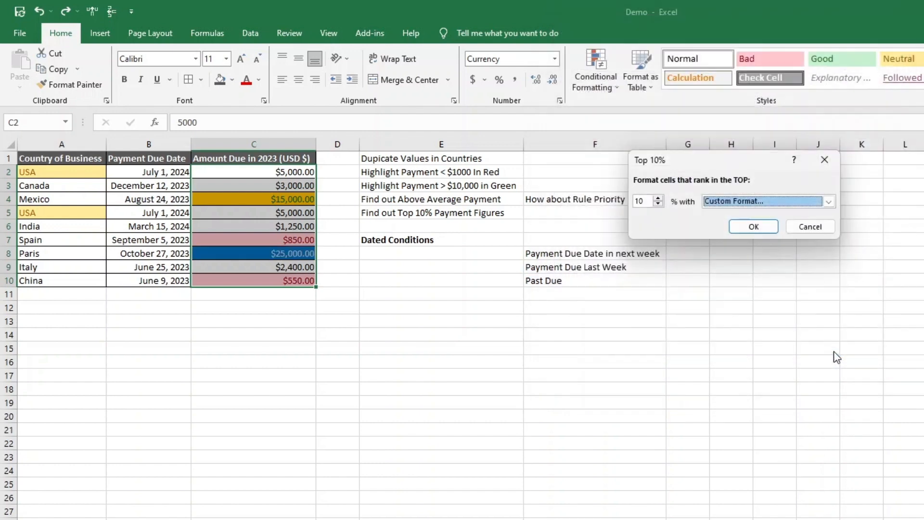
{"action": "left_click", "coordinate": [763, 225]}
{"action": "left_click", "coordinate": [354, 362]}
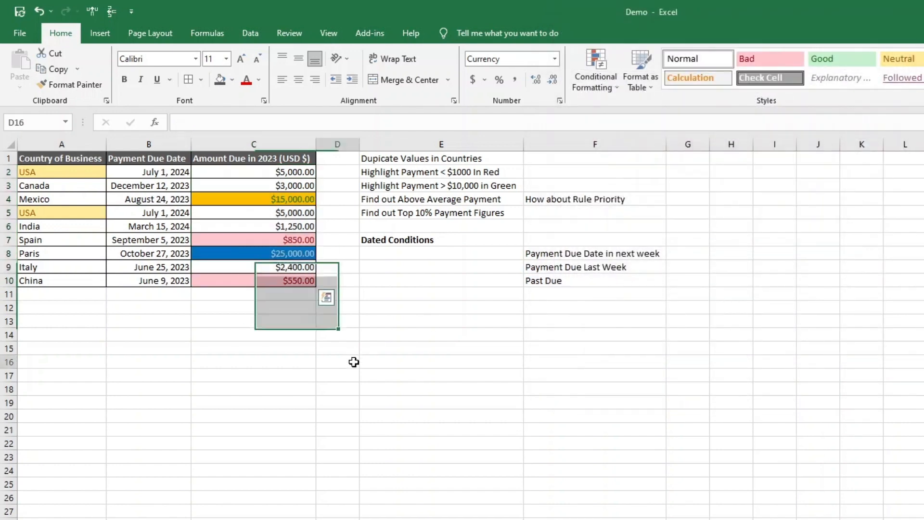
- Compare the Paris amount's highlighting with the notes on payments over $10,000, above-average payments, top 10% figures and rule priority
{"action": "left_click", "coordinate": [280, 253]}
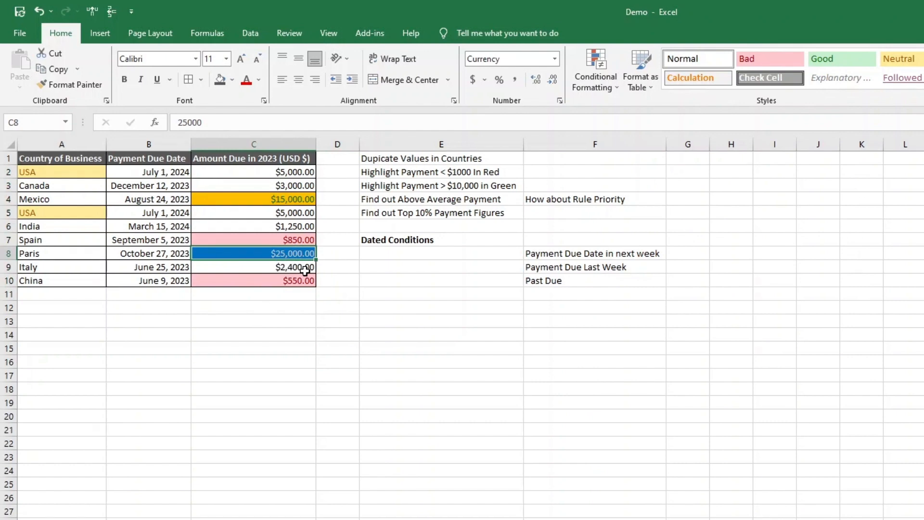
{"action": "left_click", "coordinate": [417, 186]}
{"action": "left_click", "coordinate": [380, 200]}
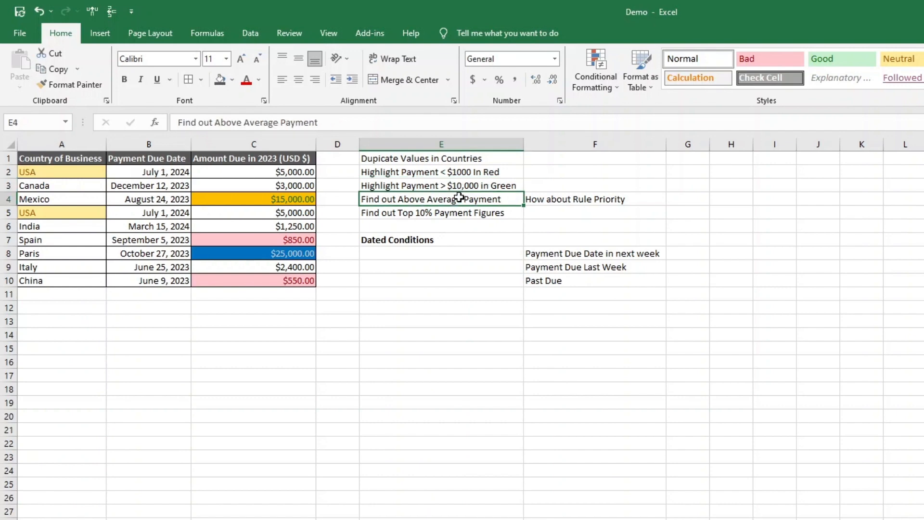
{"action": "left_click", "coordinate": [406, 214]}
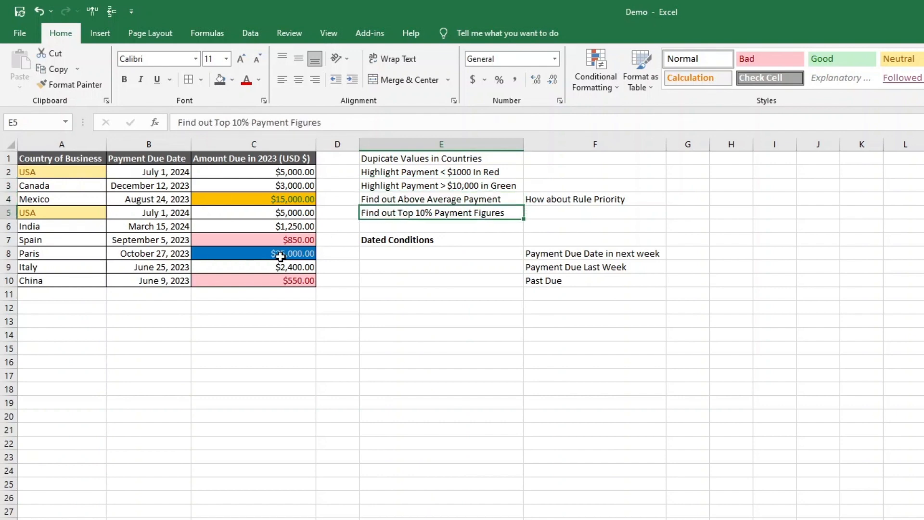
{"action": "left_click", "coordinate": [293, 253]}
{"action": "left_click", "coordinate": [414, 212]}
{"action": "left_click", "coordinate": [582, 196]}
- Move the Above Average rule ahead of the Top 10% rule in the conditional formatting rule order for C2:C10
{"action": "left_click_drag", "start_coordinate": [267, 175], "coordinate": [273, 281]}
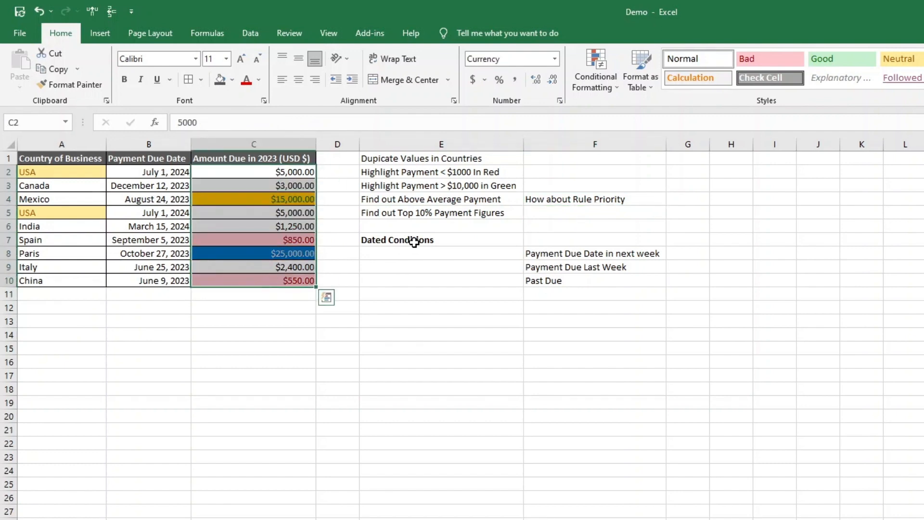
{"action": "left_click", "coordinate": [400, 278]}
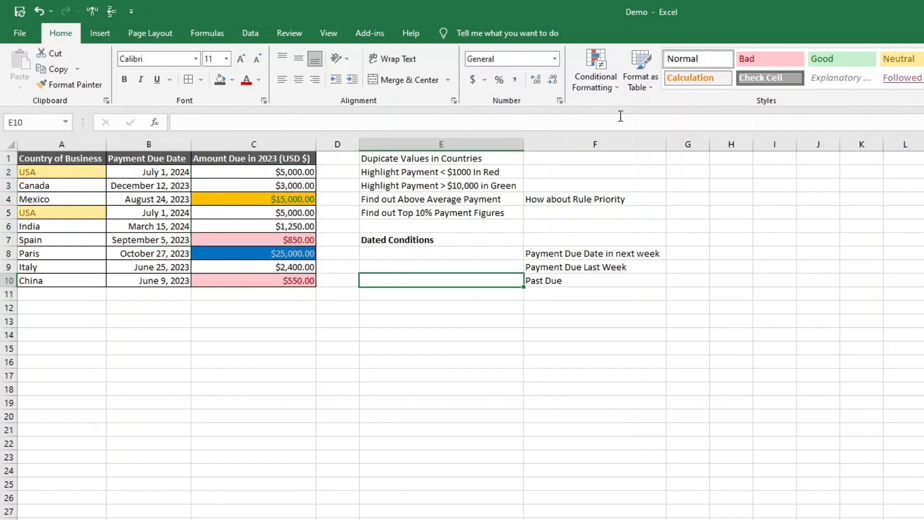
{"action": "left_click_drag", "start_coordinate": [294, 172], "coordinate": [312, 280]}
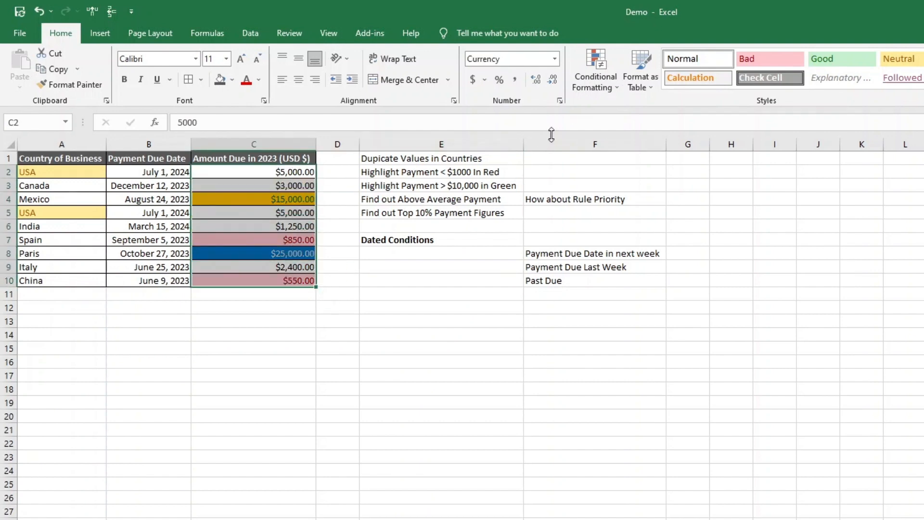
{"action": "left_click", "coordinate": [611, 86]}
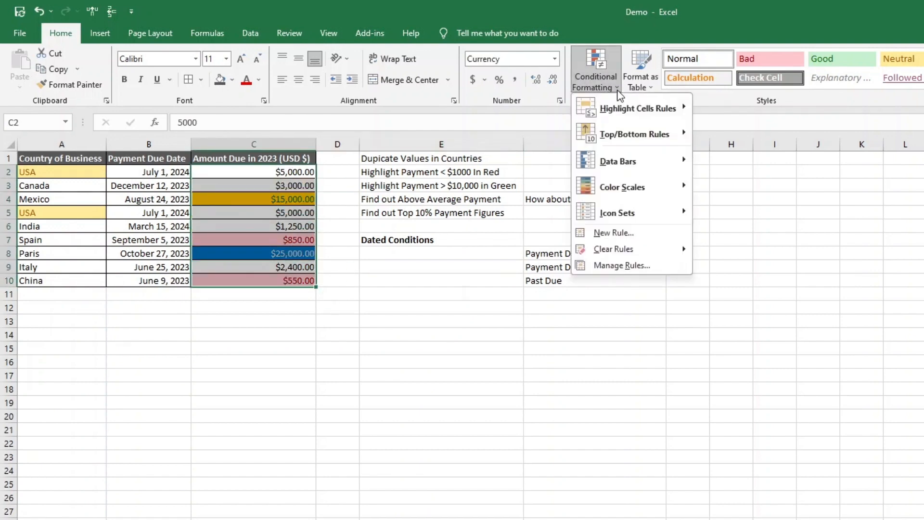
{"action": "left_click", "coordinate": [641, 266]}
{"action": "left_click_drag", "start_coordinate": [654, 122], "coordinate": [563, 201]}
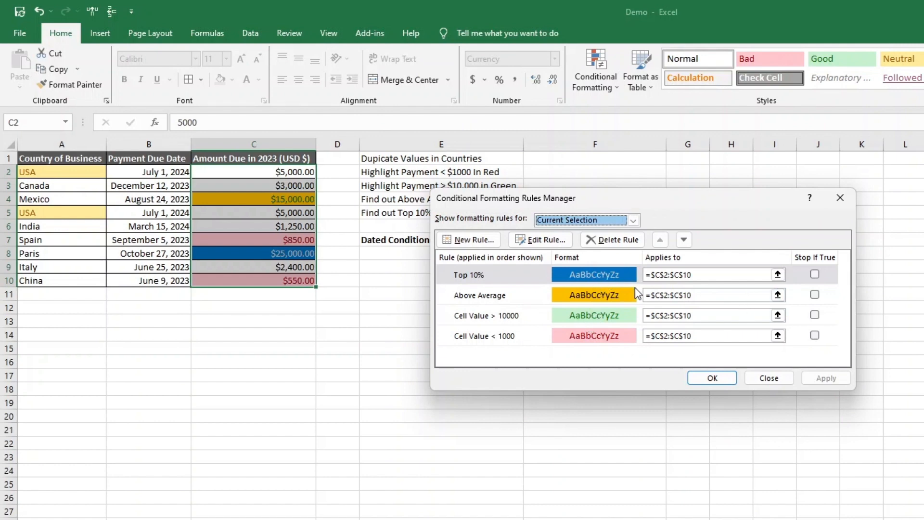
{"action": "left_click", "coordinate": [503, 281]}
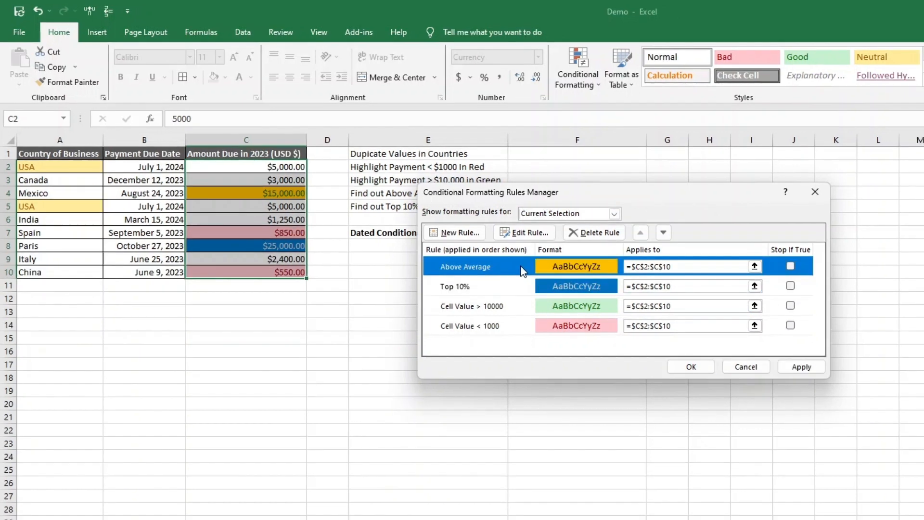
- Move the Cell Value > 10000 rule to the highest priority and apply the new rule order
{"action": "left_click", "coordinate": [475, 310]}
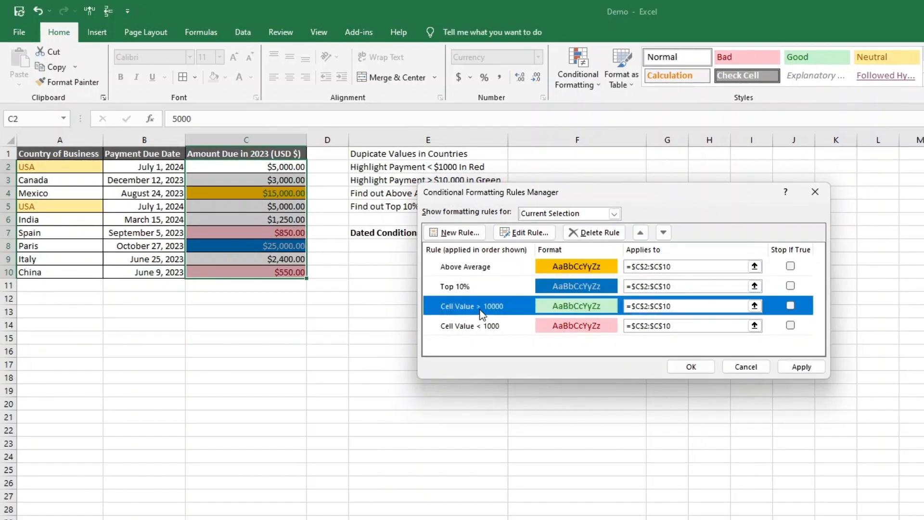
{"action": "left_click", "coordinate": [641, 233]}
{"action": "left_click", "coordinate": [641, 233]}
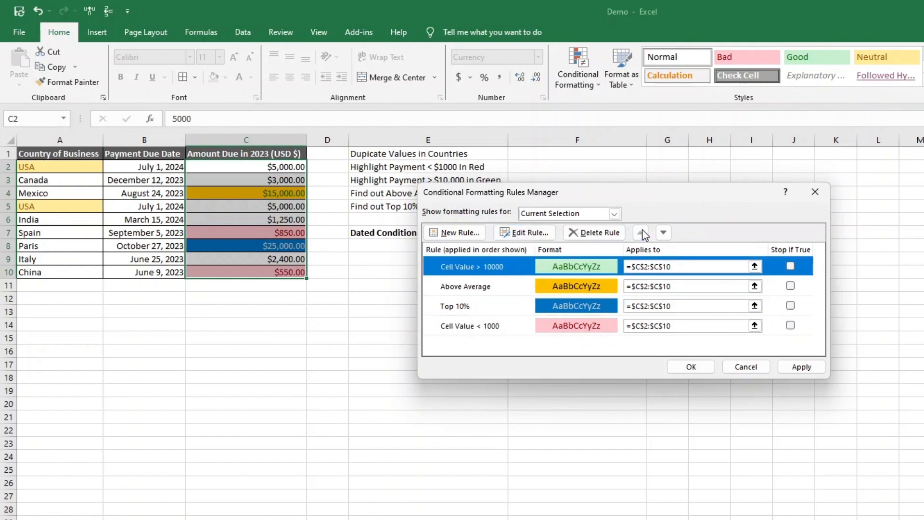
{"action": "left_click", "coordinate": [802, 366]}
{"action": "left_click", "coordinate": [703, 368]}
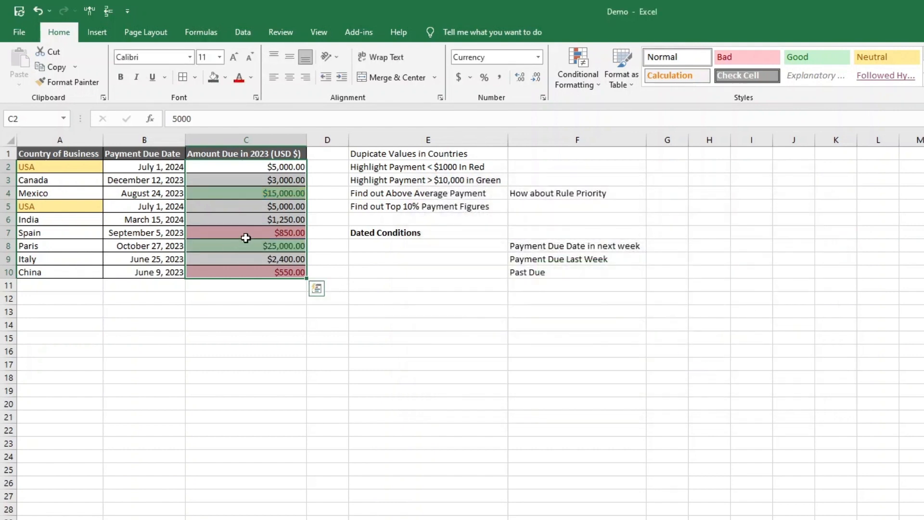
- Check the highlighting of the Mexico and Paris amounts against the above-average and top 10% notes
{"action": "left_click", "coordinate": [253, 192]}
{"action": "left_click", "coordinate": [249, 245]}
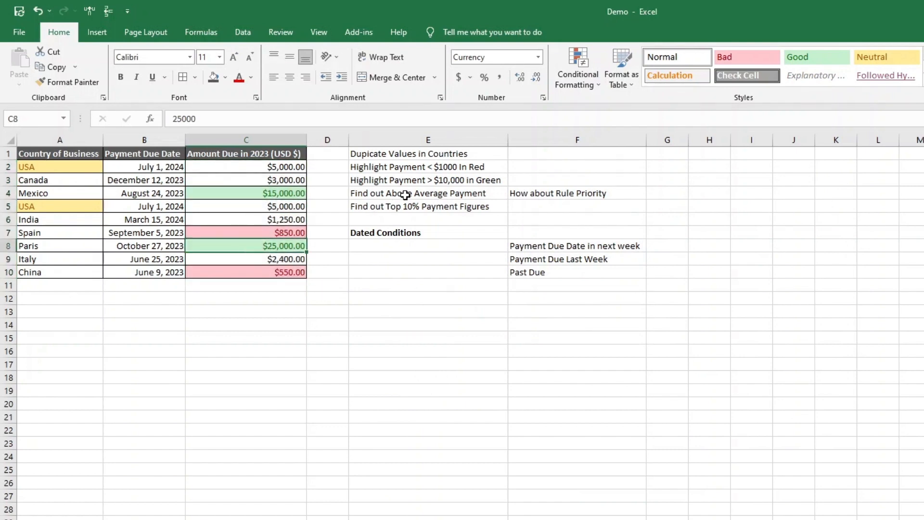
{"action": "left_click", "coordinate": [405, 195]}
{"action": "left_click", "coordinate": [397, 209]}
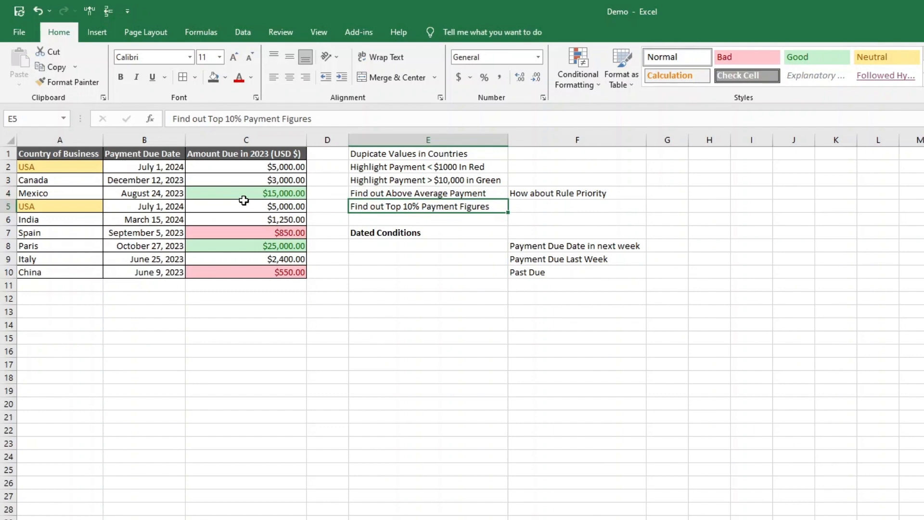
{"action": "left_click", "coordinate": [239, 193]}
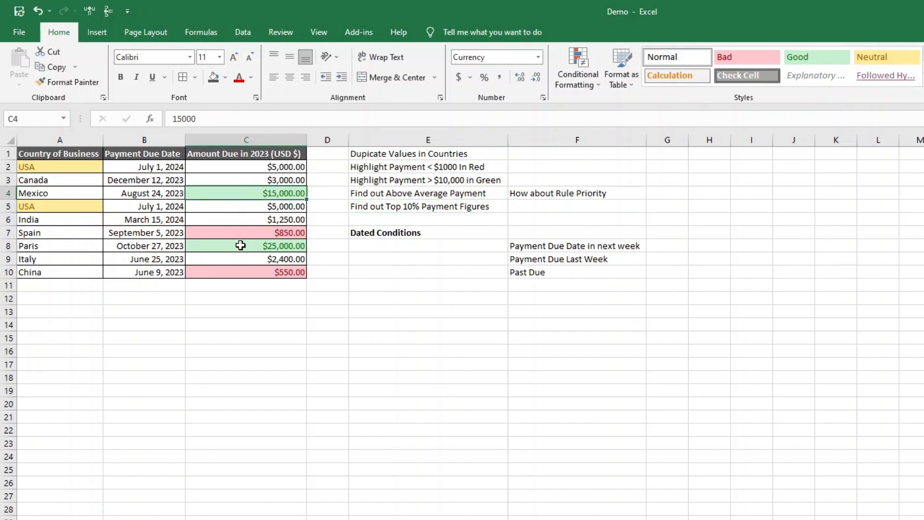
{"action": "left_click", "coordinate": [241, 244]}
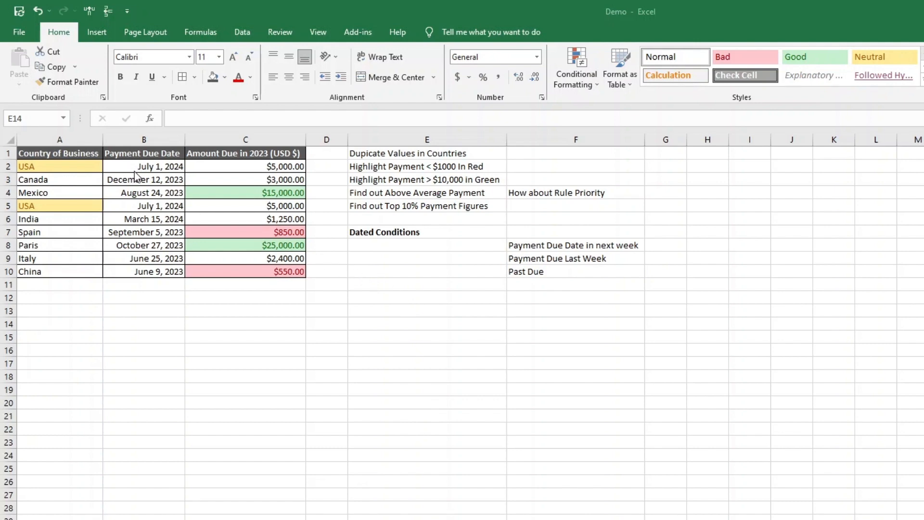
- Highlight payment due dates in B2:B10 that occur next week using Light Red Fill with Dark Red Text
{"action": "left_click", "coordinate": [132, 171]}
{"action": "left_click_drag", "start_coordinate": [136, 165], "coordinate": [140, 272]}
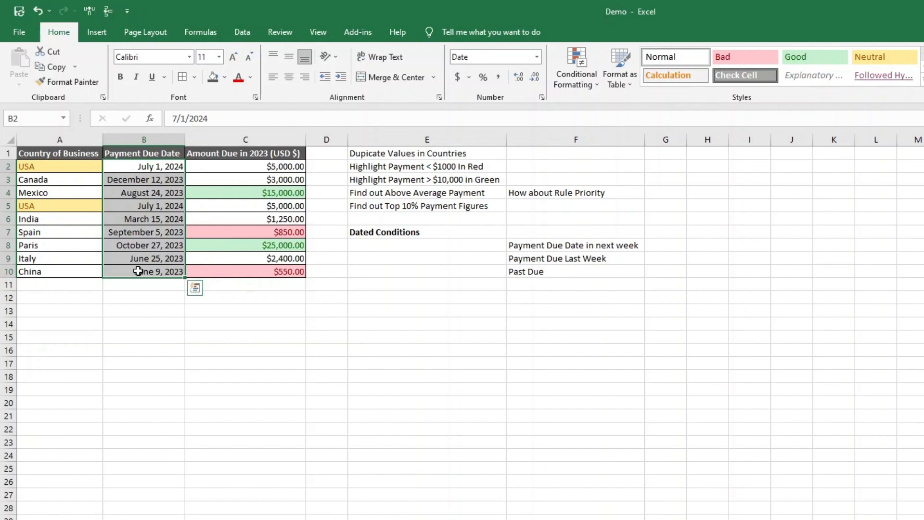
{"action": "left_click", "coordinate": [577, 72]}
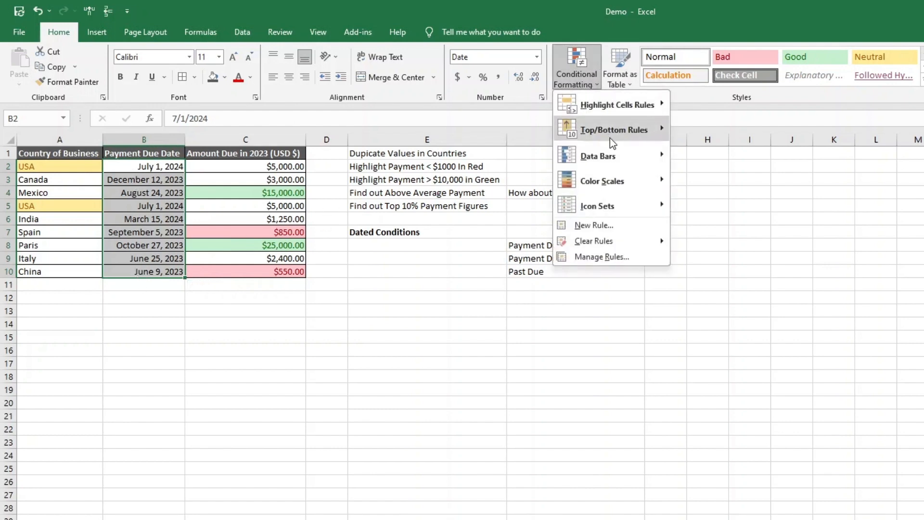
{"action": "mouse_move", "coordinate": [610, 106]}
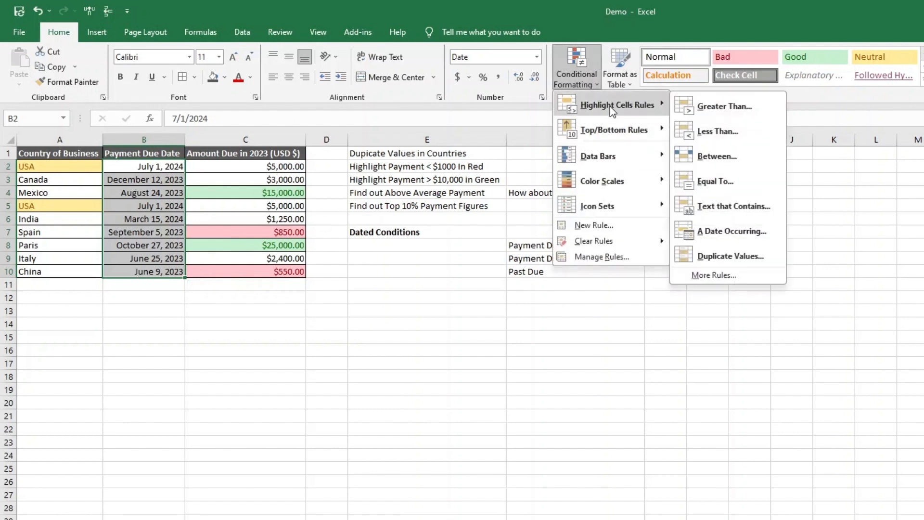
{"action": "left_click", "coordinate": [722, 236]}
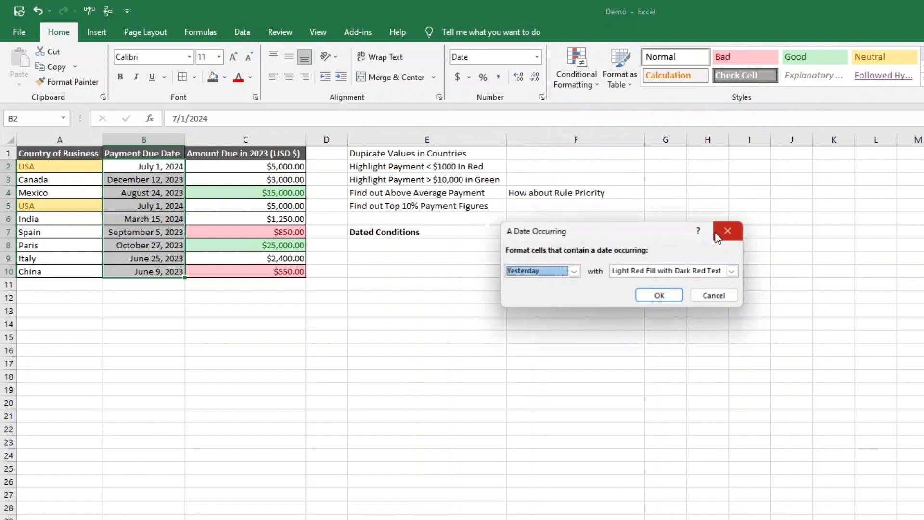
{"action": "left_click", "coordinate": [574, 271]}
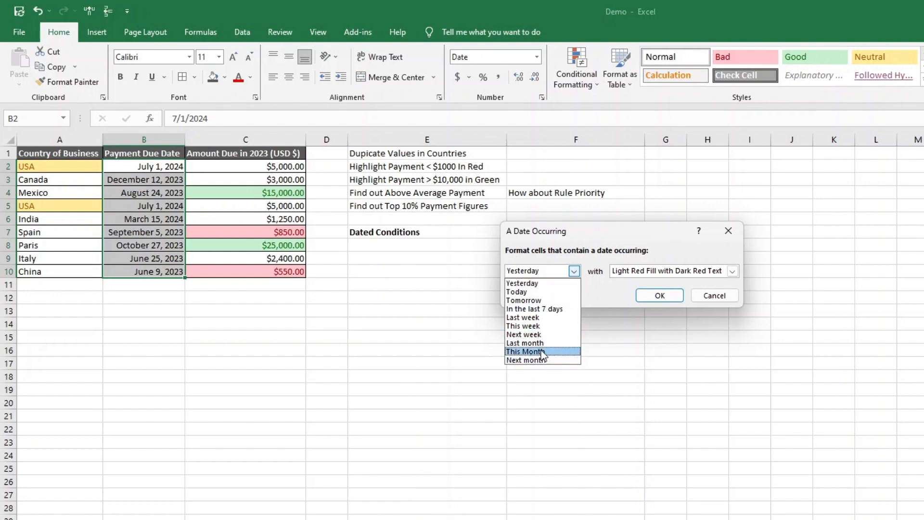
{"action": "left_click", "coordinate": [536, 335]}
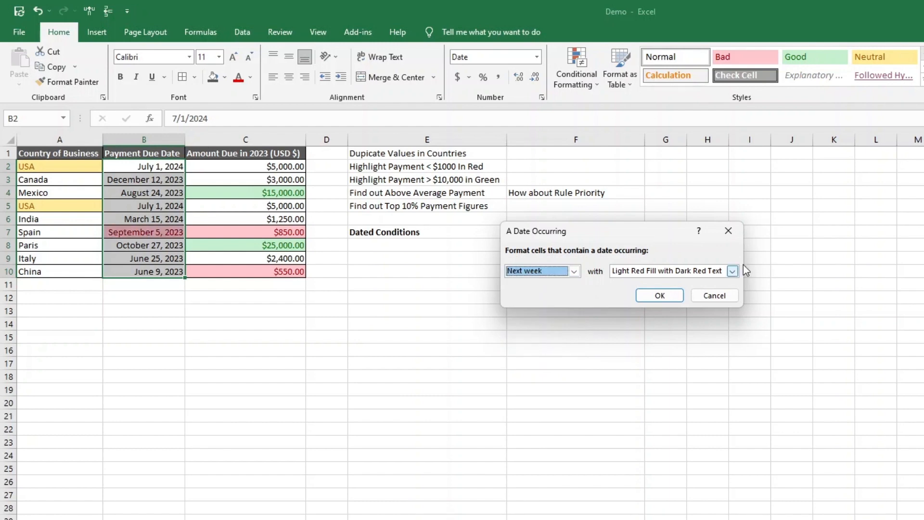
{"action": "left_click", "coordinate": [732, 271]}
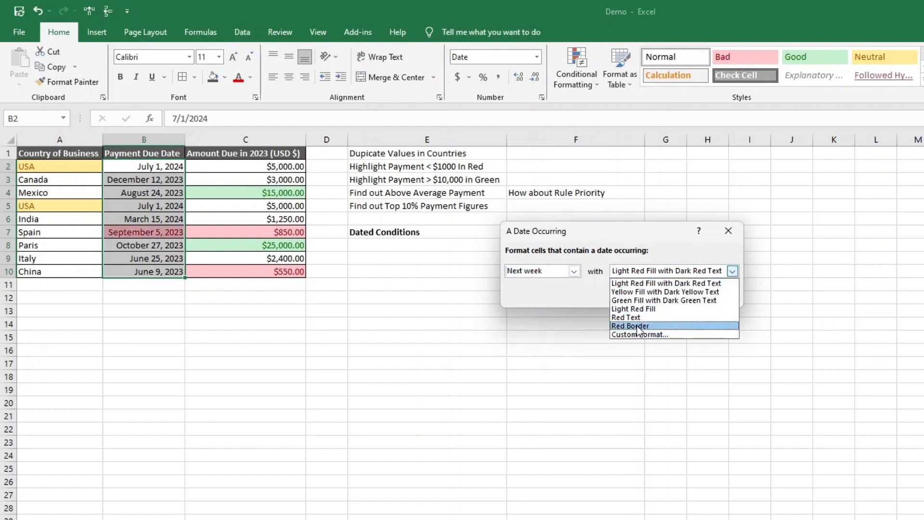
{"action": "left_click", "coordinate": [643, 283]}
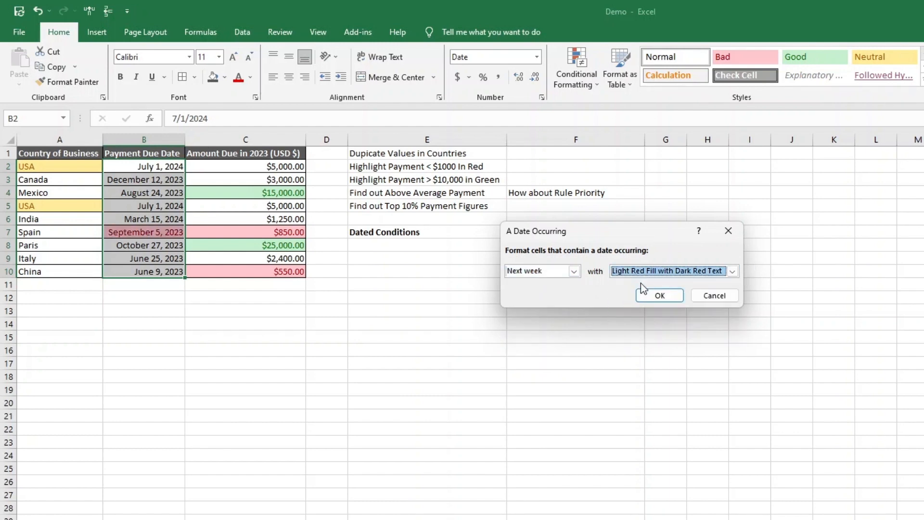
{"action": "left_click", "coordinate": [659, 296]}
{"action": "left_click", "coordinate": [324, 320]}
{"action": "left_click", "coordinate": [130, 232]}
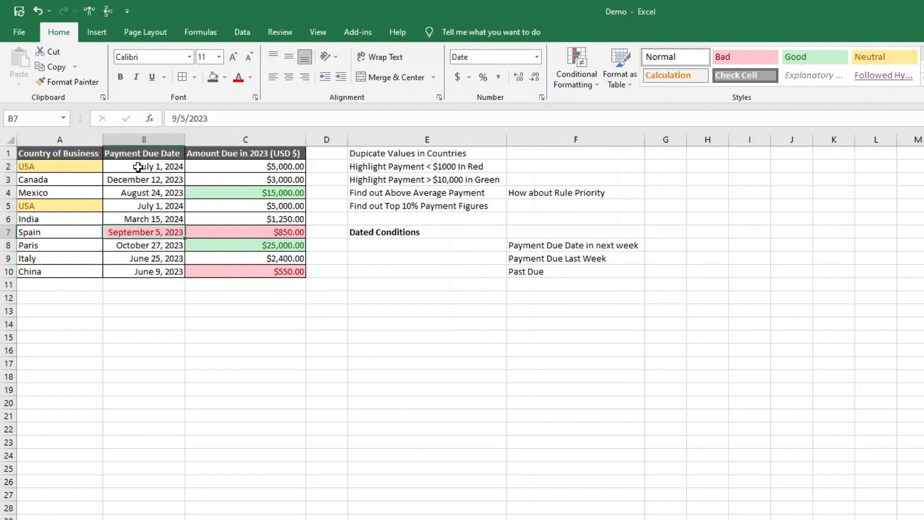
- Start a date-occurring highlight rule for the payment due dates in B2:B10 and set its period to Last week
{"action": "left_click", "coordinate": [570, 260]}
{"action": "left_click_drag", "start_coordinate": [142, 169], "coordinate": [144, 271]}
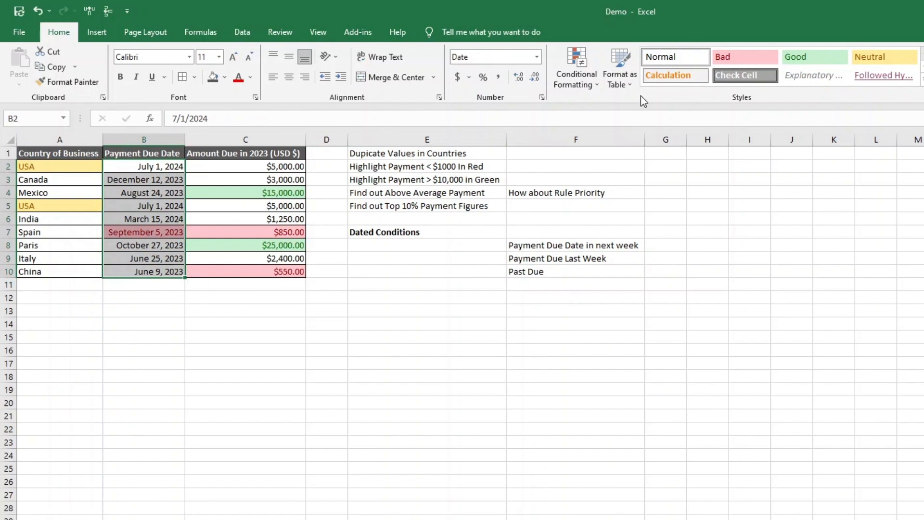
{"action": "left_click", "coordinate": [573, 66]}
{"action": "mouse_move", "coordinate": [635, 105]}
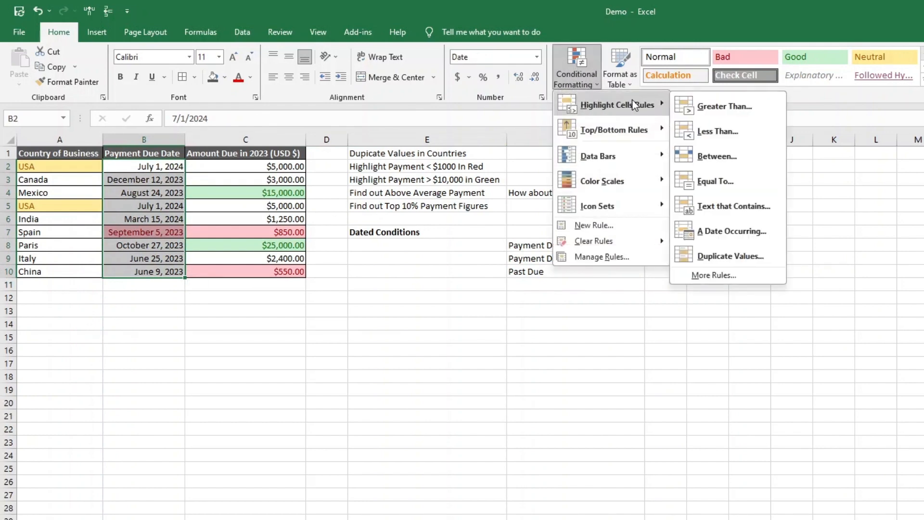
{"action": "left_click", "coordinate": [726, 227]}
{"action": "left_click", "coordinate": [573, 272]}
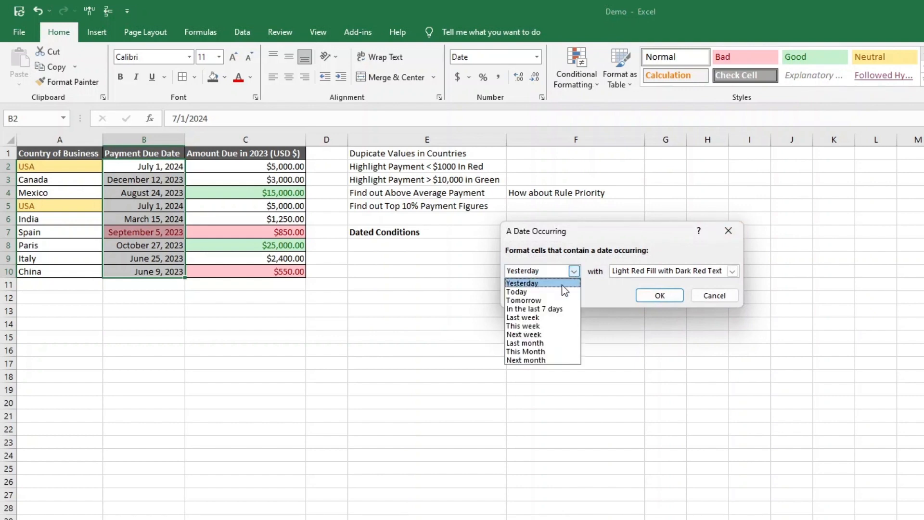
{"action": "left_click", "coordinate": [550, 321]}
- Give the last-week rule a custom format with a solid red fill and apply it
{"action": "left_click", "coordinate": [732, 271]}
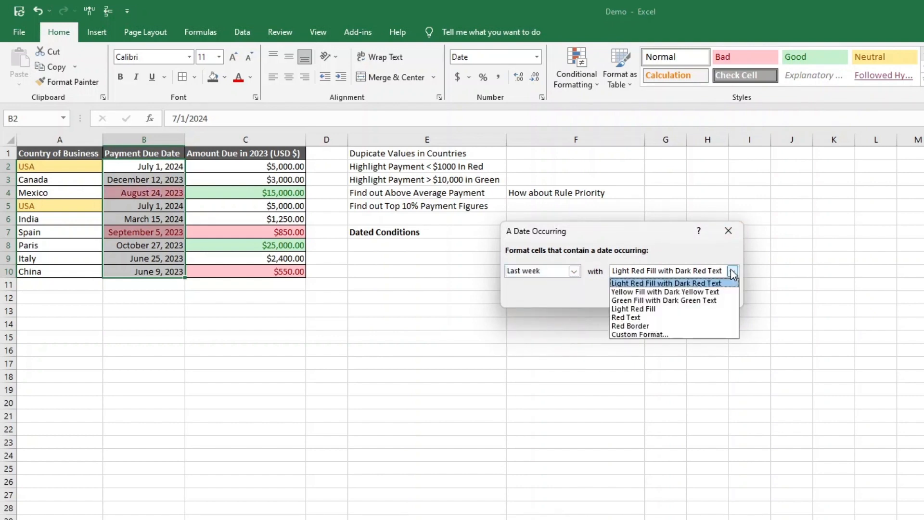
{"action": "left_click", "coordinate": [644, 335]}
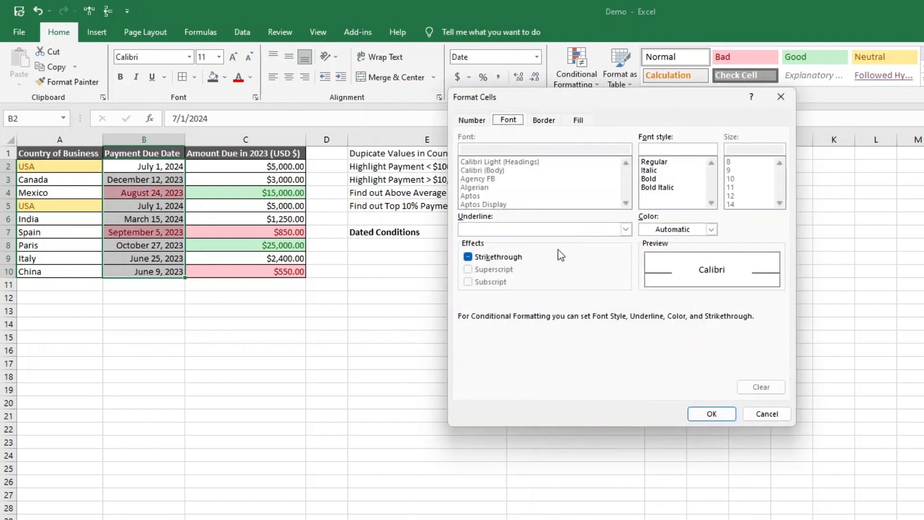
{"action": "left_click", "coordinate": [545, 121]}
{"action": "left_click", "coordinate": [575, 121]}
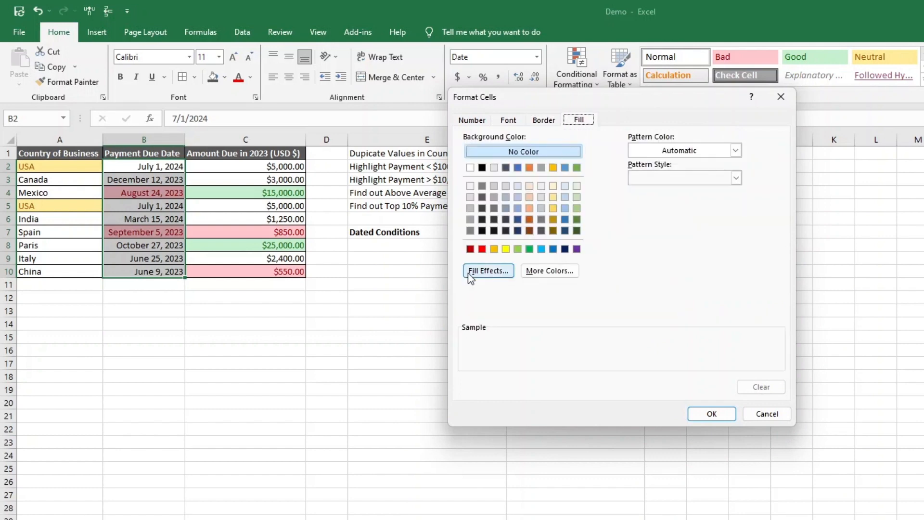
{"action": "left_click", "coordinate": [482, 250]}
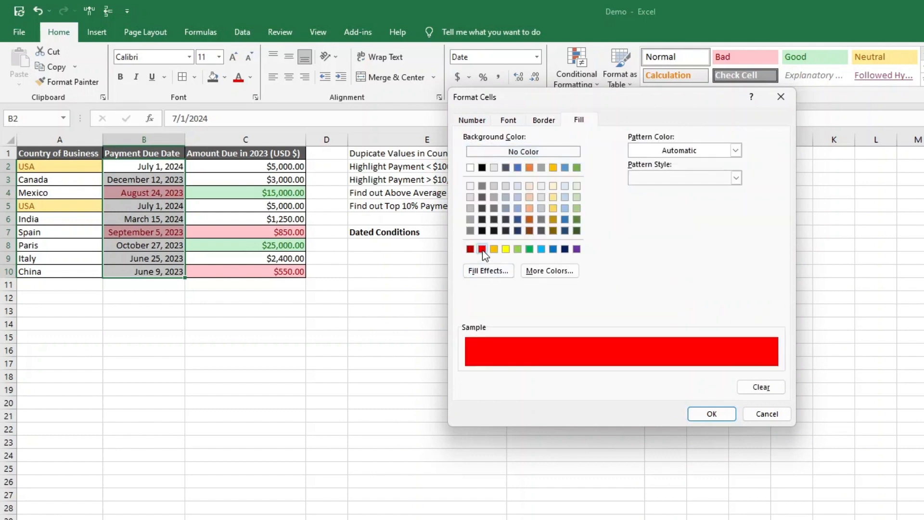
{"action": "left_click", "coordinate": [712, 414]}
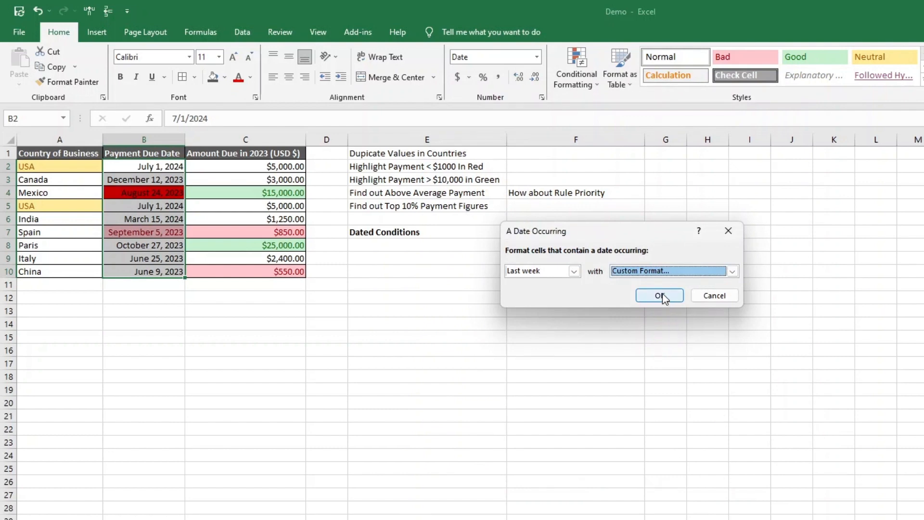
{"action": "left_click", "coordinate": [660, 296]}
{"action": "left_click", "coordinate": [472, 342]}
- Compare the Mexico due date with the Italy and China due dates, and select the due dates in B2:B10
{"action": "left_click", "coordinate": [127, 192]}
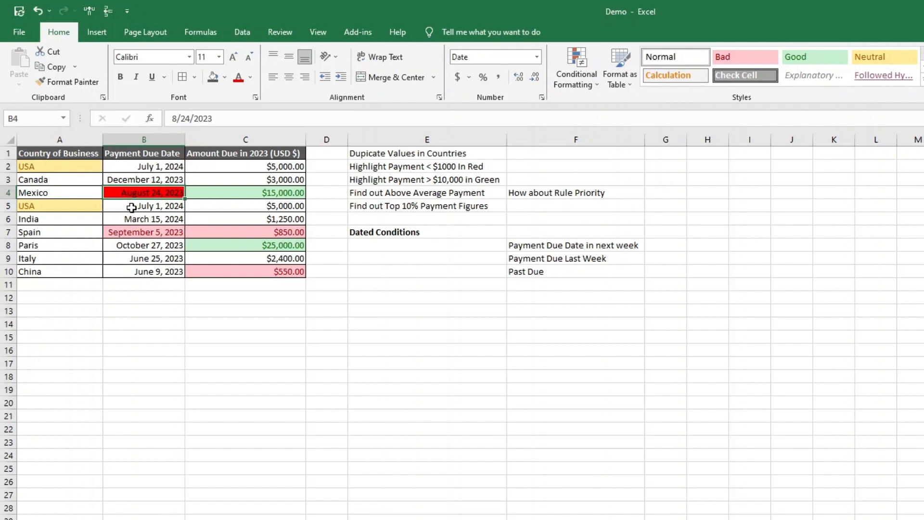
{"action": "left_click_drag", "start_coordinate": [139, 258], "coordinate": [139, 277]}
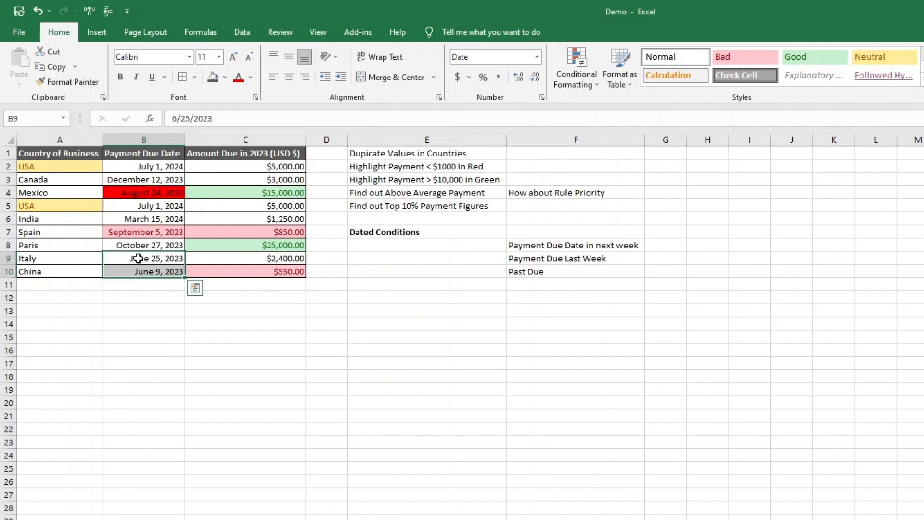
{"action": "left_click", "coordinate": [135, 193]}
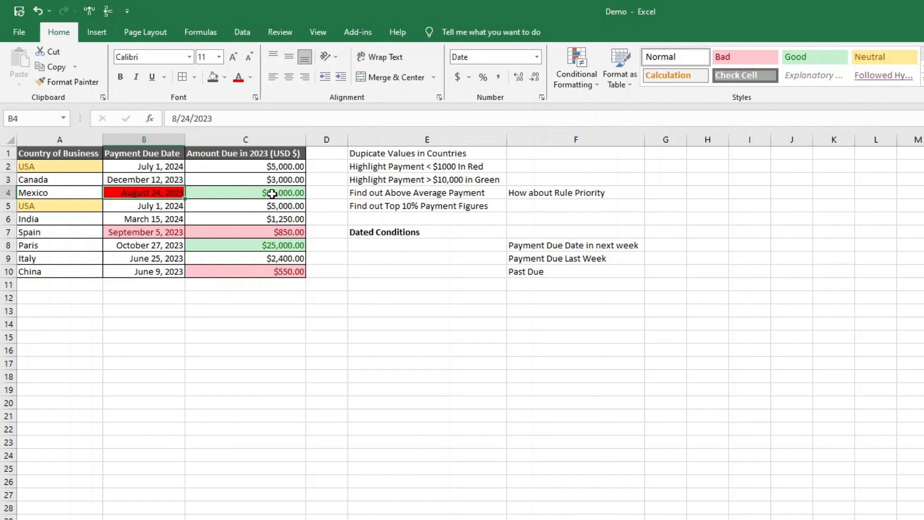
{"action": "left_click_drag", "start_coordinate": [150, 260], "coordinate": [155, 272]}
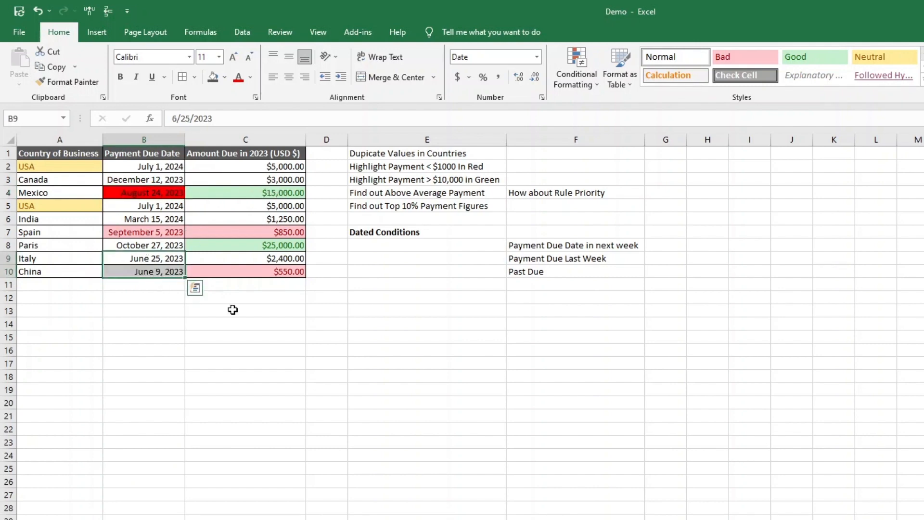
{"action": "left_click_drag", "start_coordinate": [140, 166], "coordinate": [166, 271]}
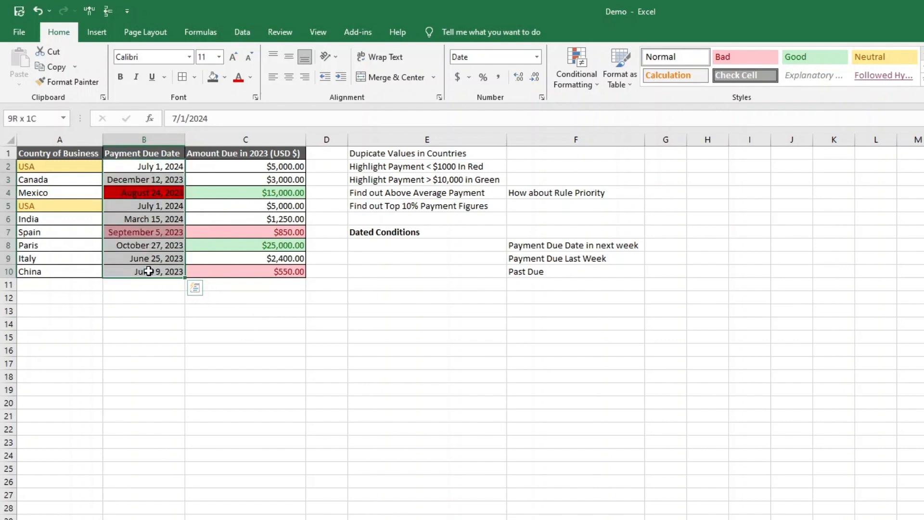
{"action": "left_click", "coordinate": [596, 80]}
{"action": "mouse_move", "coordinate": [599, 104]}
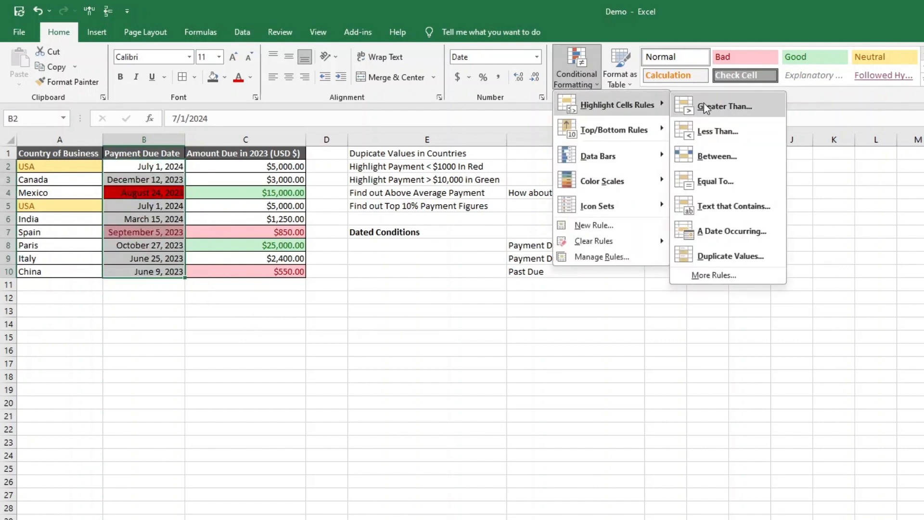
{"action": "left_click", "coordinate": [714, 233]}
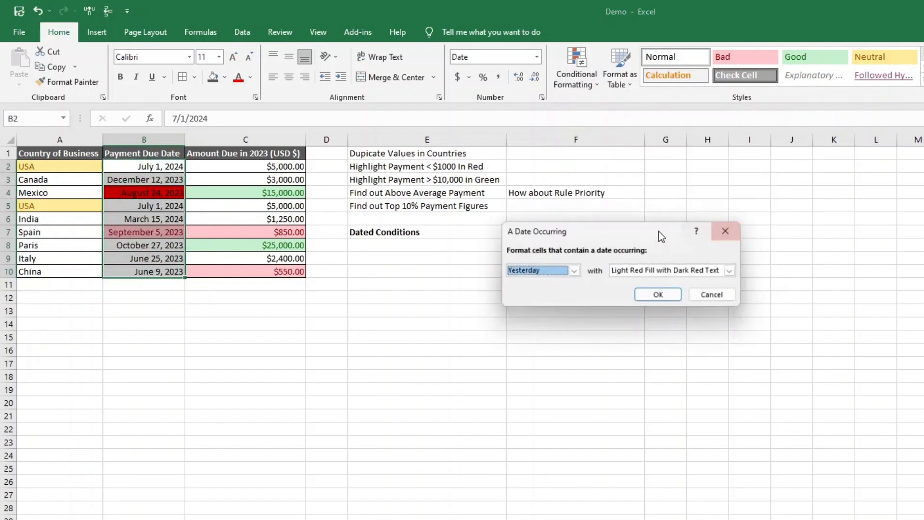
{"action": "left_click", "coordinate": [574, 271]}
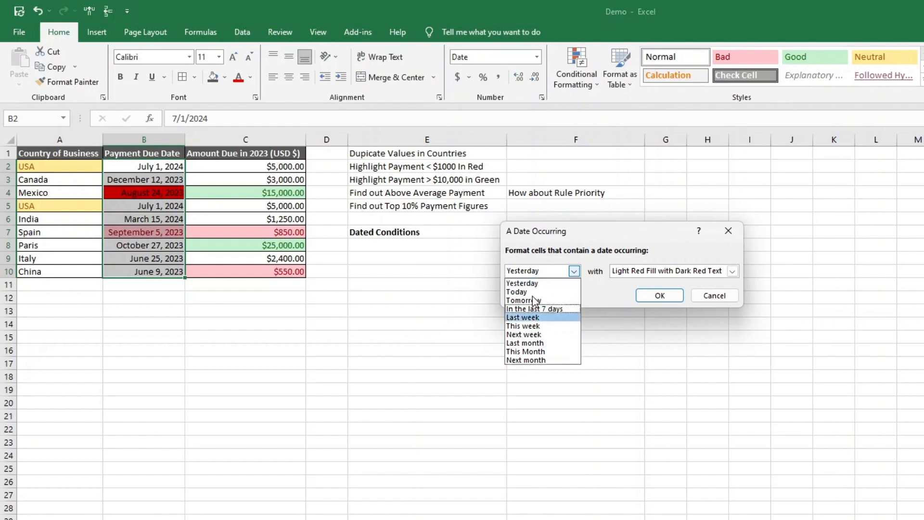
{"action": "left_click", "coordinate": [712, 295]}
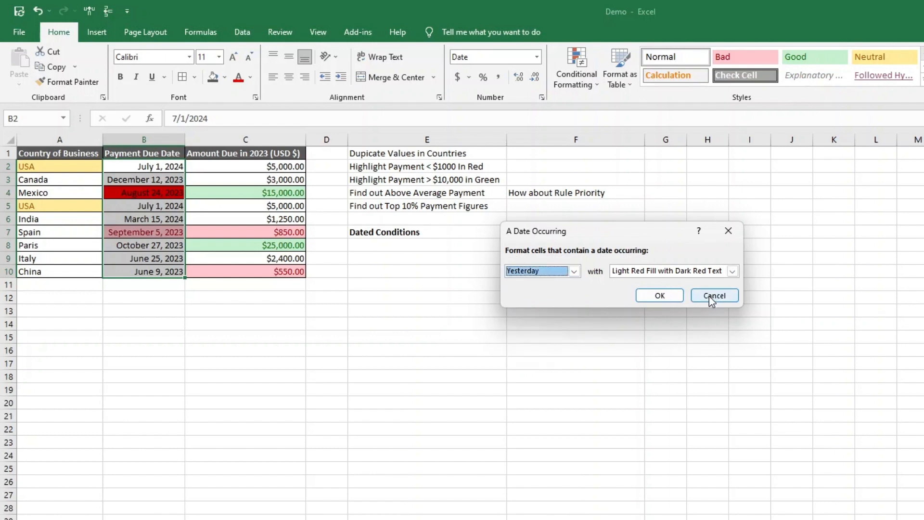
{"action": "left_click", "coordinate": [708, 296]}
- Create a new formatting rule for B2:B10 that formats only cells with a cell value less than =today()
{"action": "left_click", "coordinate": [597, 82]}
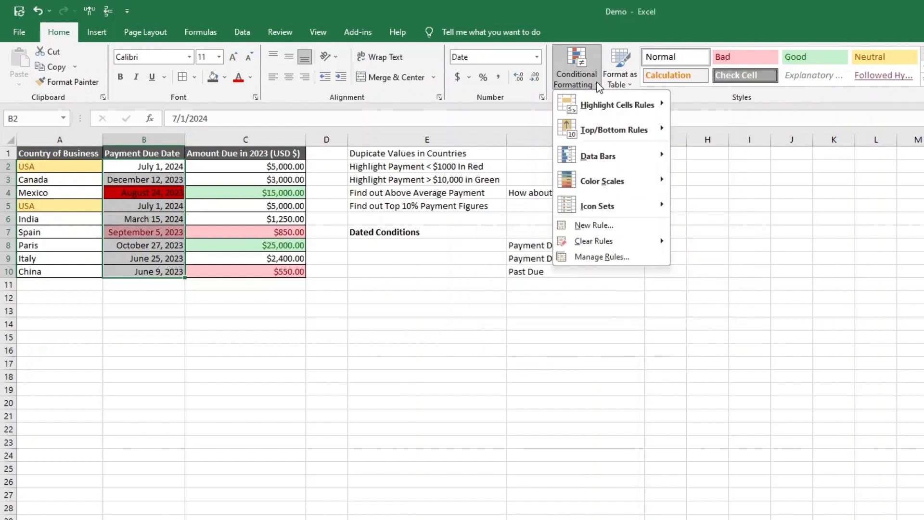
{"action": "left_click", "coordinate": [607, 226]}
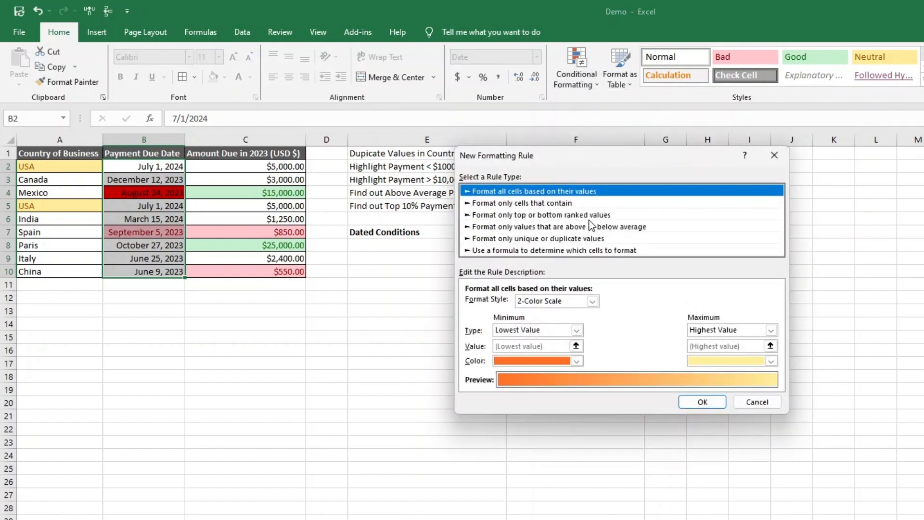
{"action": "left_click", "coordinate": [550, 204]}
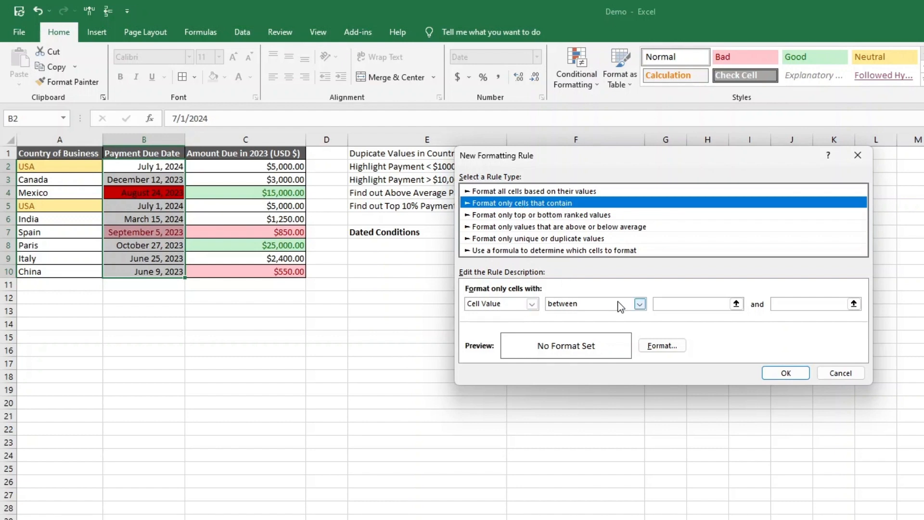
{"action": "left_click", "coordinate": [633, 304]}
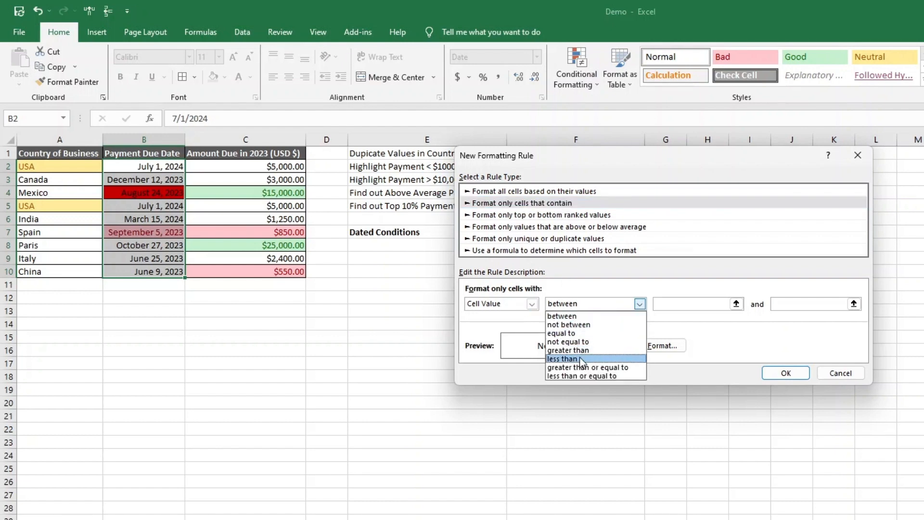
{"action": "left_click", "coordinate": [621, 358]}
{"action": "left_click", "coordinate": [706, 301]}
{"action": "type", "text": "=today("}
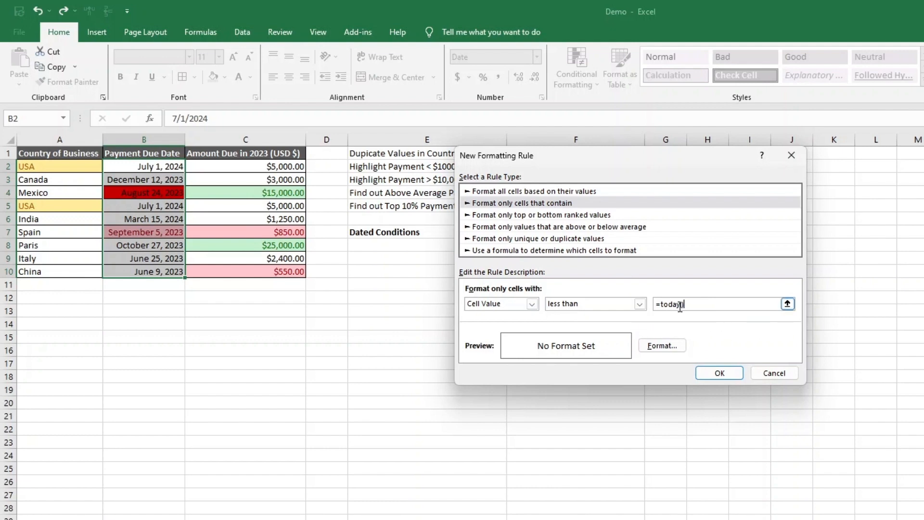
- Format the past-due rule with a purple fill and yellow font color, and apply it to the due dates
{"action": "left_click", "coordinate": [663, 345]}
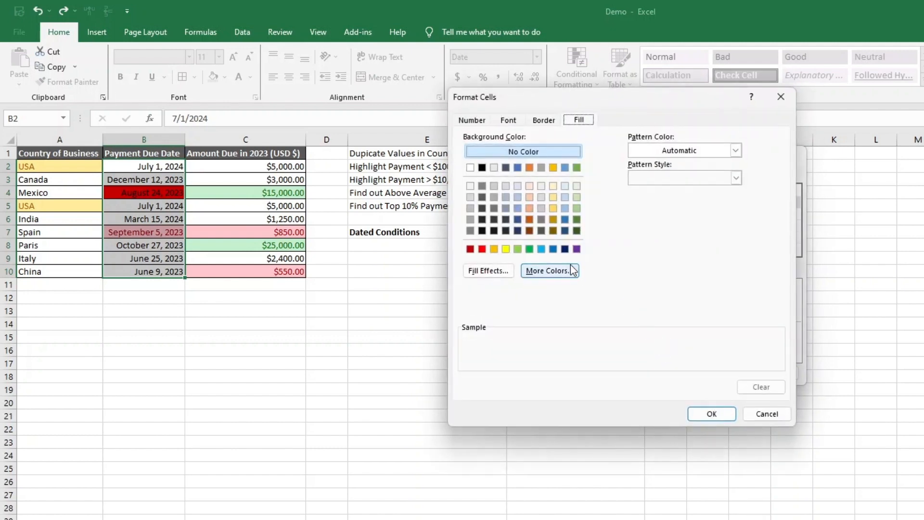
{"action": "left_click", "coordinate": [577, 249]}
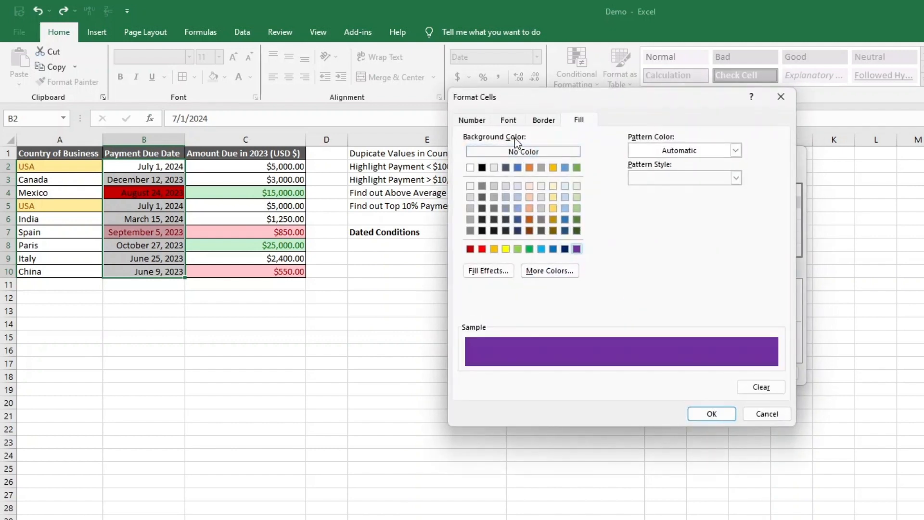
{"action": "left_click", "coordinate": [508, 121]}
{"action": "left_click", "coordinate": [711, 230]}
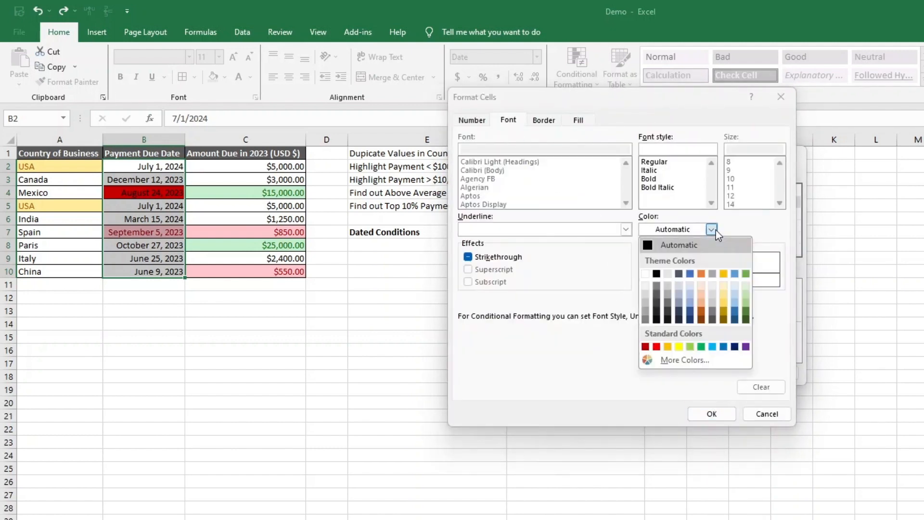
{"action": "left_click", "coordinate": [682, 346]}
{"action": "left_click", "coordinate": [722, 412]}
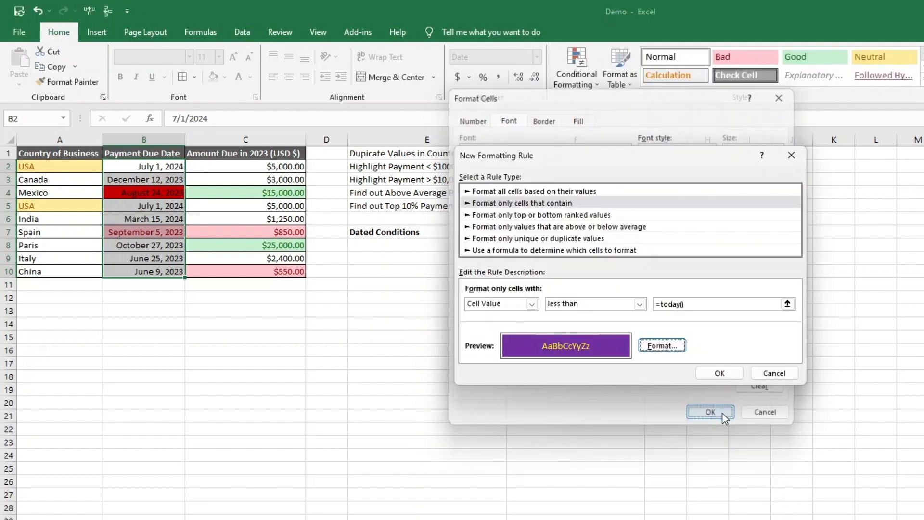
{"action": "left_click", "coordinate": [719, 373]}
{"action": "left_click", "coordinate": [568, 385]}
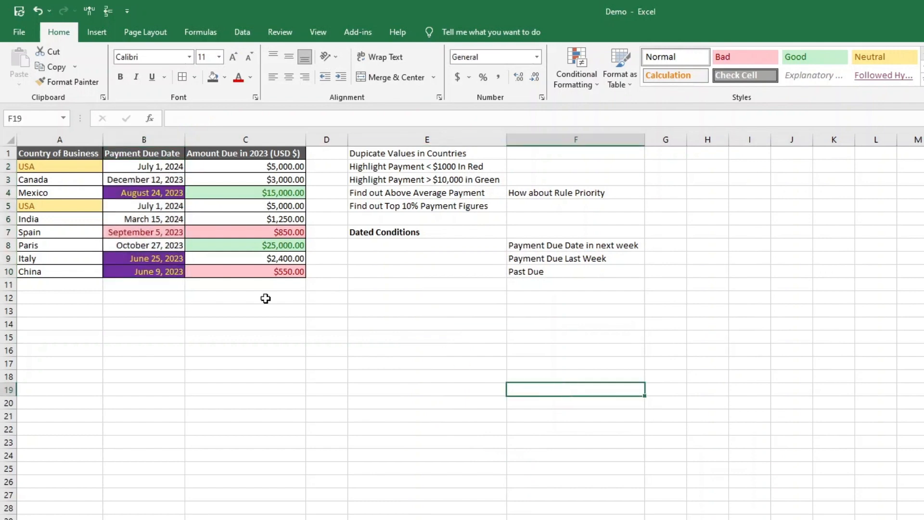
- Check the Mexico, Italy and China due dates and review the order of the conditional formatting rules applied to them
{"action": "left_click", "coordinate": [140, 193]}
{"action": "left_click", "coordinate": [136, 258]}
{"action": "left_click", "coordinate": [136, 271]}
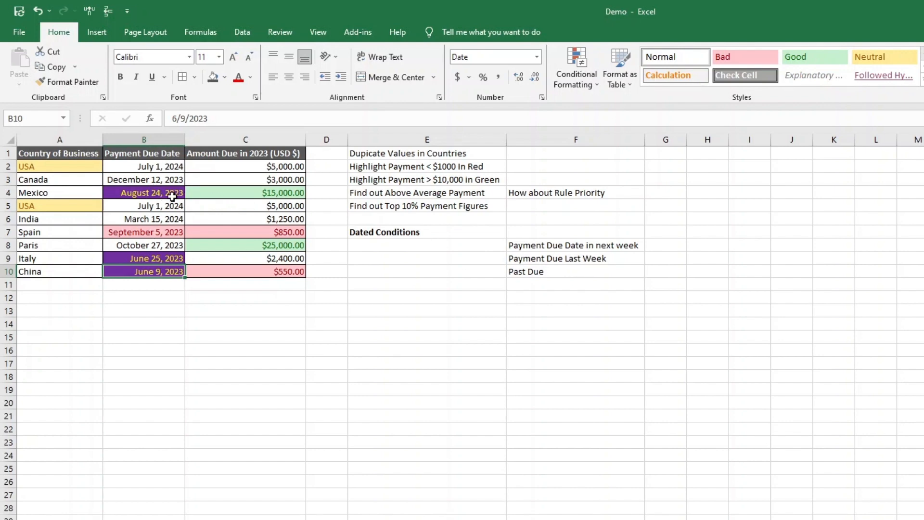
{"action": "left_click", "coordinate": [577, 77]}
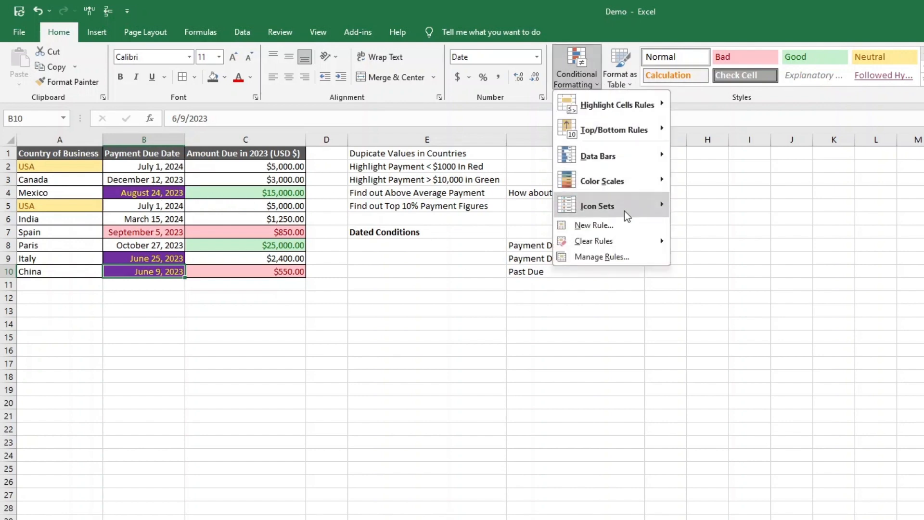
{"action": "left_click", "coordinate": [614, 258]}
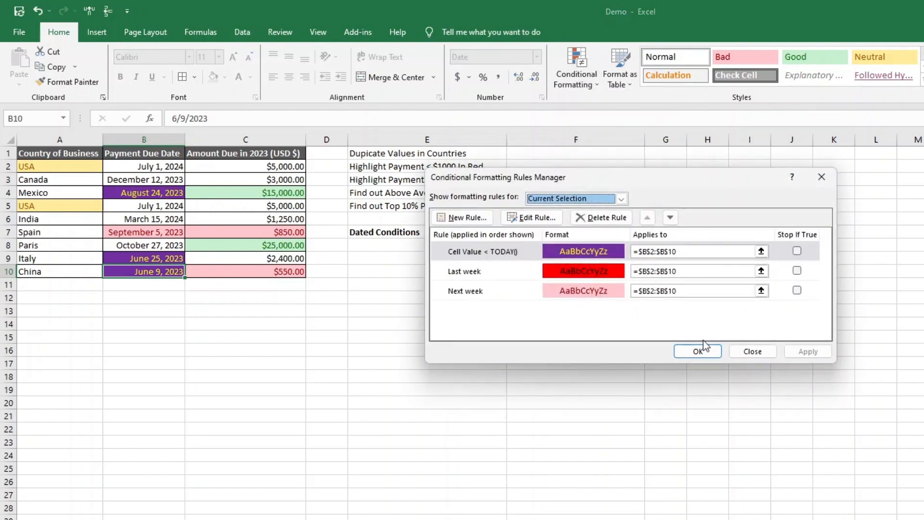
{"action": "left_click", "coordinate": [712, 351]}
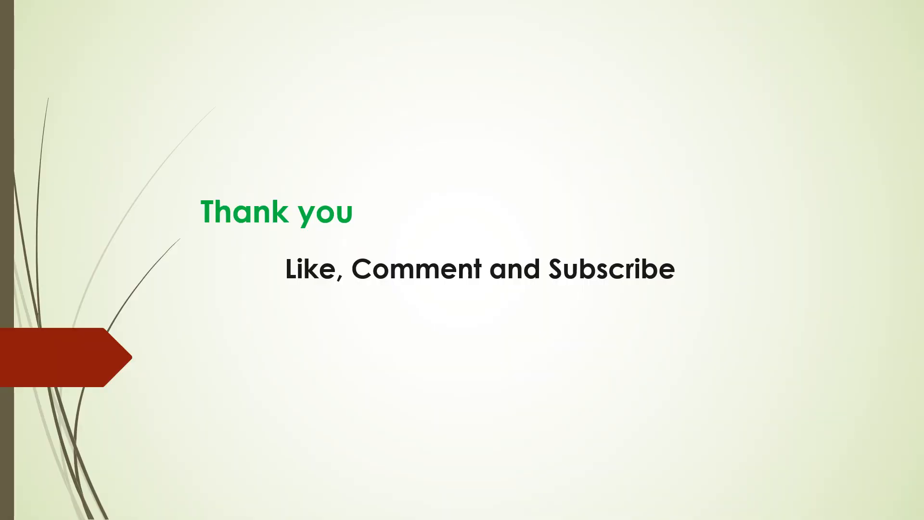